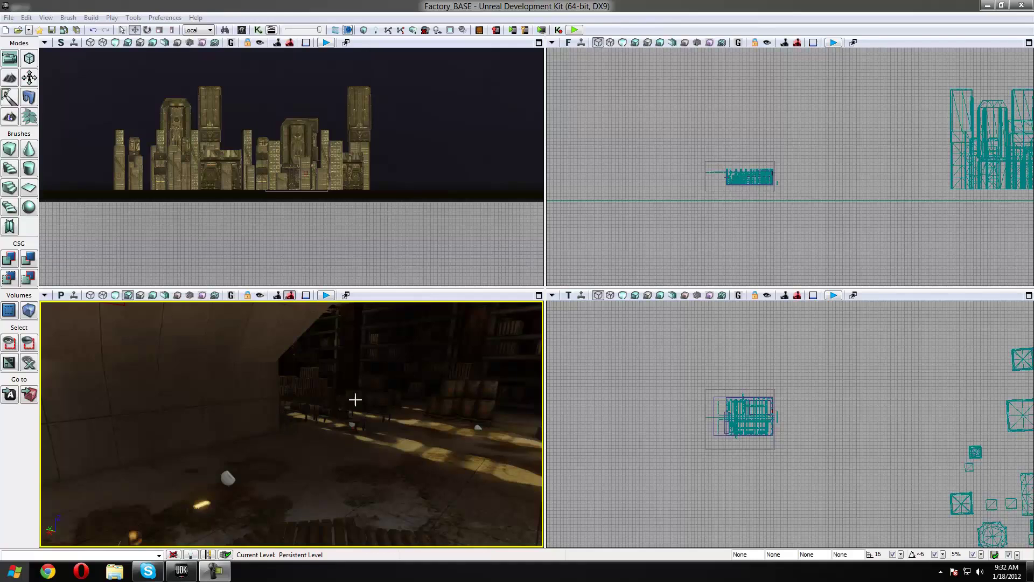
Step: Examine the factory interior up to the stacked barrels and select one barrel in the perspective view
{"action": "mouse_move", "coordinate": [362, 399]}
{"action": "right_mouse_down"}
{"action": "mouse_move", "coordinate": [329, 434]}
{"action": "mouse_move", "coordinate": [347, 426]}
{"action": "mouse_move", "coordinate": [355, 403]}
{"action": "right_mouse_up"}
{"action": "key", "text": "w"}
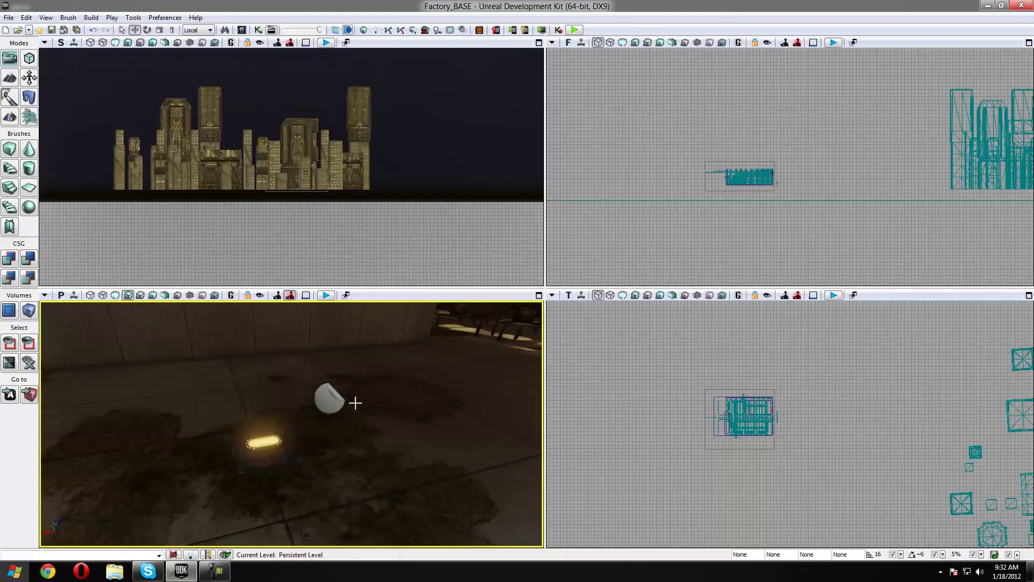
{"action": "right_click_drag", "start_coordinate": [355, 403], "coordinate": [384, 374]}
{"action": "right_click_drag", "start_coordinate": [337, 423], "coordinate": [331, 424]}
{"action": "scroll", "coordinate": [331, 424], "scroll_direction": "up", "scroll_amount": 8}
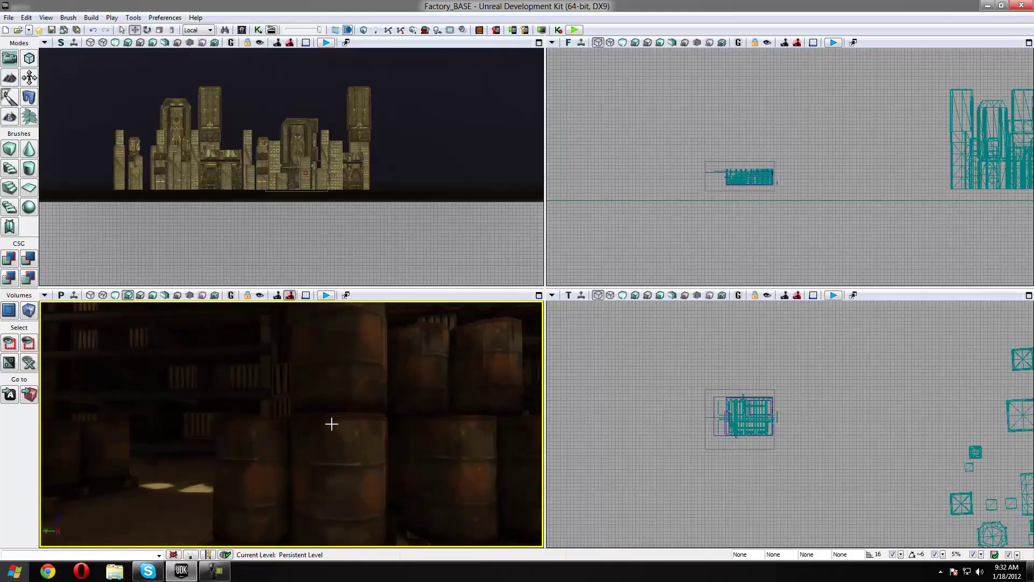
{"action": "mouse_move", "coordinate": [332, 424]}
{"action": "right_mouse_down"}
{"action": "mouse_move", "coordinate": [298, 446]}
{"action": "mouse_move", "coordinate": [331, 427]}
{"action": "right_mouse_up"}
{"action": "scroll", "coordinate": [331, 426], "scroll_direction": "up", "scroll_amount": 5}
{"action": "left_click", "coordinate": [337, 415]}
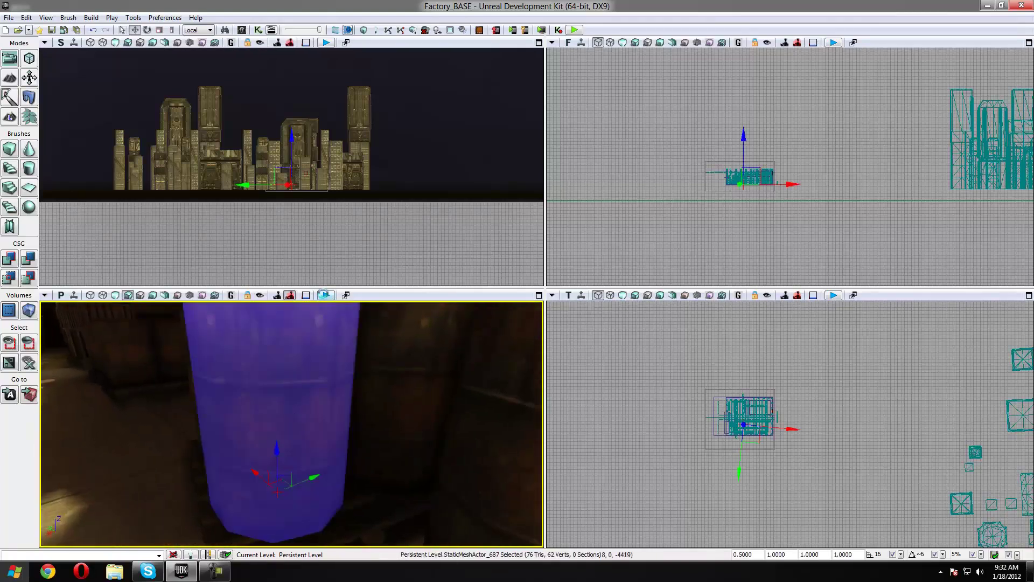
Step: Play-test the level from the perspective view, shoot the barrels to check how they react, and end the test
{"action": "left_click", "coordinate": [325, 295]}
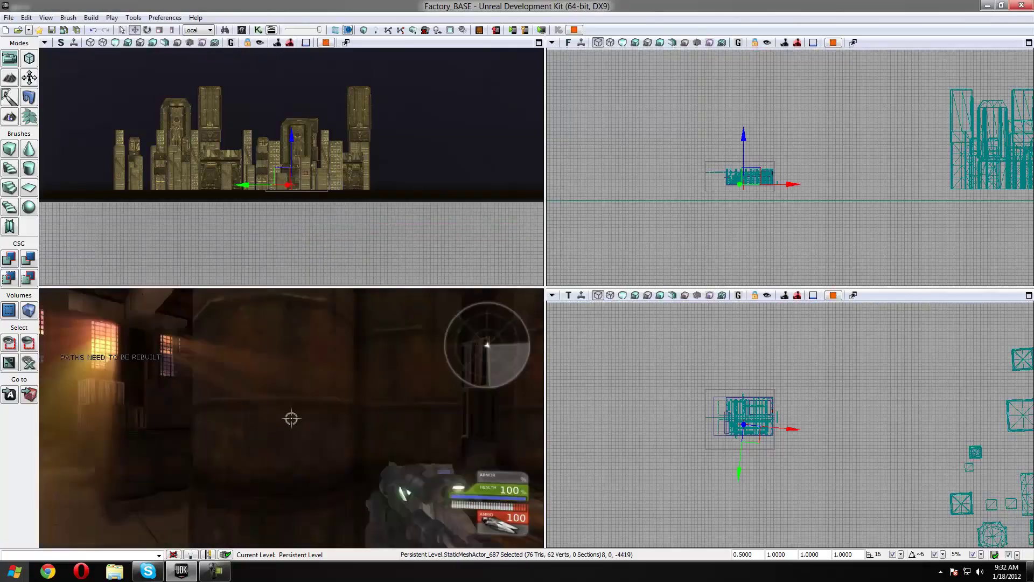
{"action": "key", "text": "w"}
{"action": "left_click", "coordinate": [292, 418]}
{"action": "left_click", "coordinate": [291, 418]}
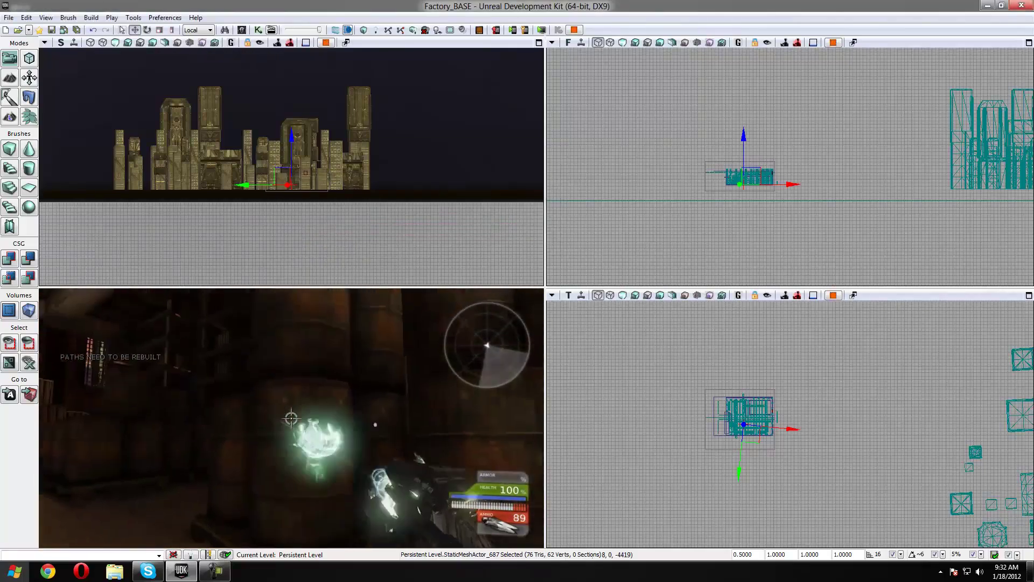
{"action": "key", "text": "s"}
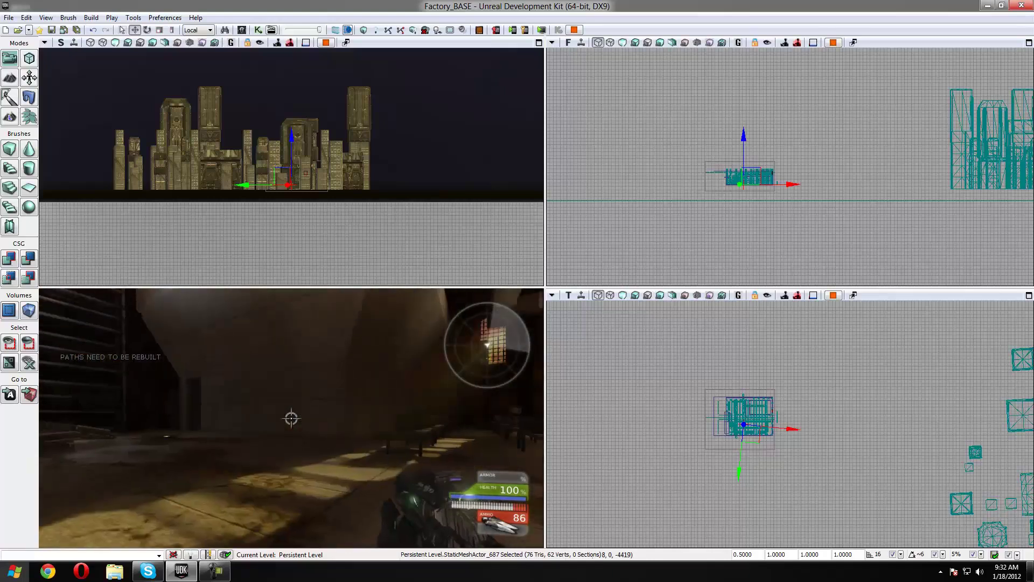
{"action": "key", "text": "Escape"}
Step: Find the Crate static mesh in the Content Browser by searching for "crate" and place it on the open factory floor
{"action": "right_click_drag", "start_coordinate": [250, 403], "coordinate": [289, 460]}
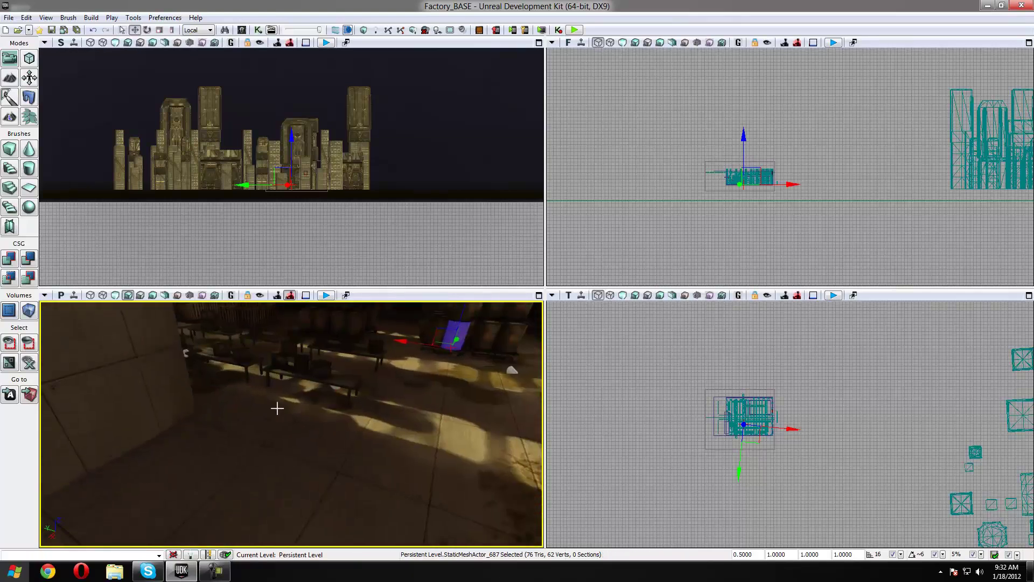
{"action": "left_click", "coordinate": [226, 29]}
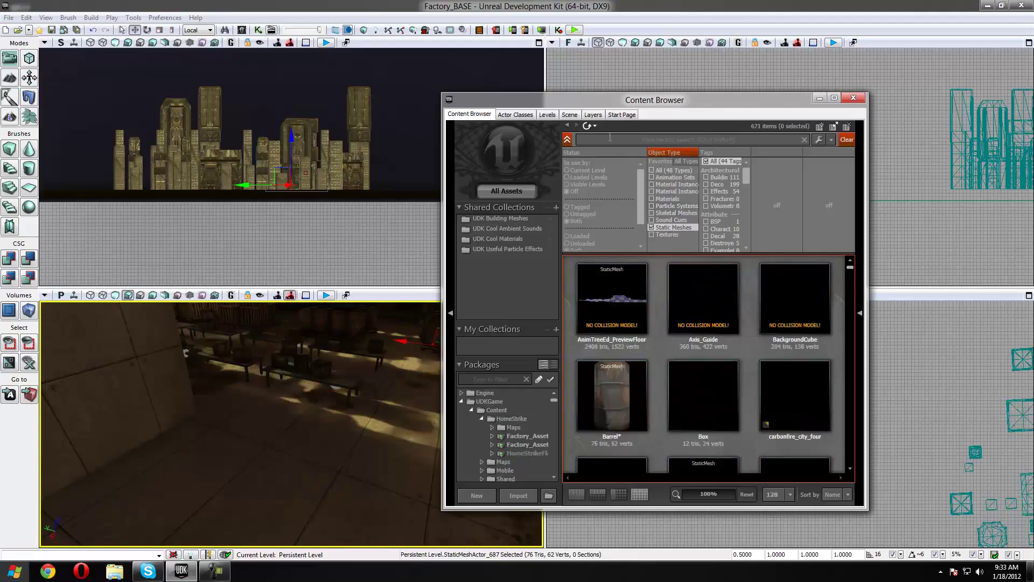
{"action": "type", "text": "box"}
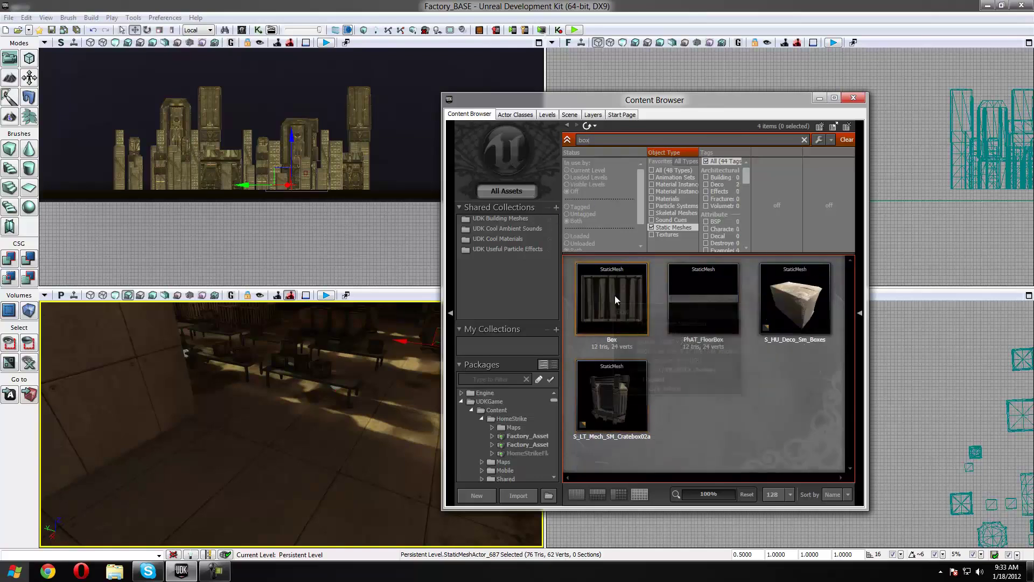
{"action": "left_click", "coordinate": [615, 295]}
{"action": "type", "text": "crate"}
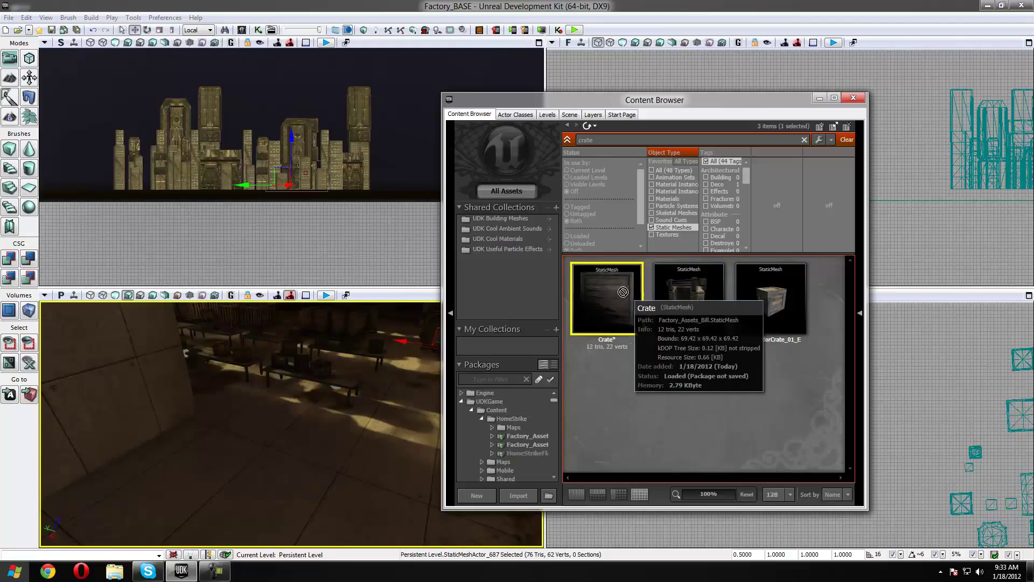
{"action": "left_click_drag", "start_coordinate": [618, 308], "coordinate": [277, 385]}
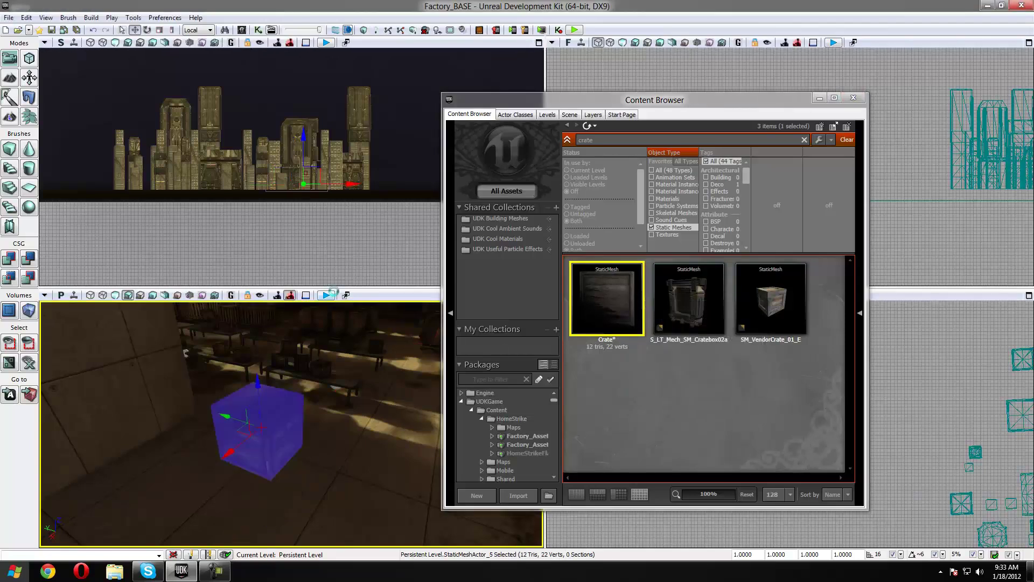
Step: Play-test the level in the perspective view, walk up to the placed crate, and end the test
{"action": "left_click", "coordinate": [326, 295]}
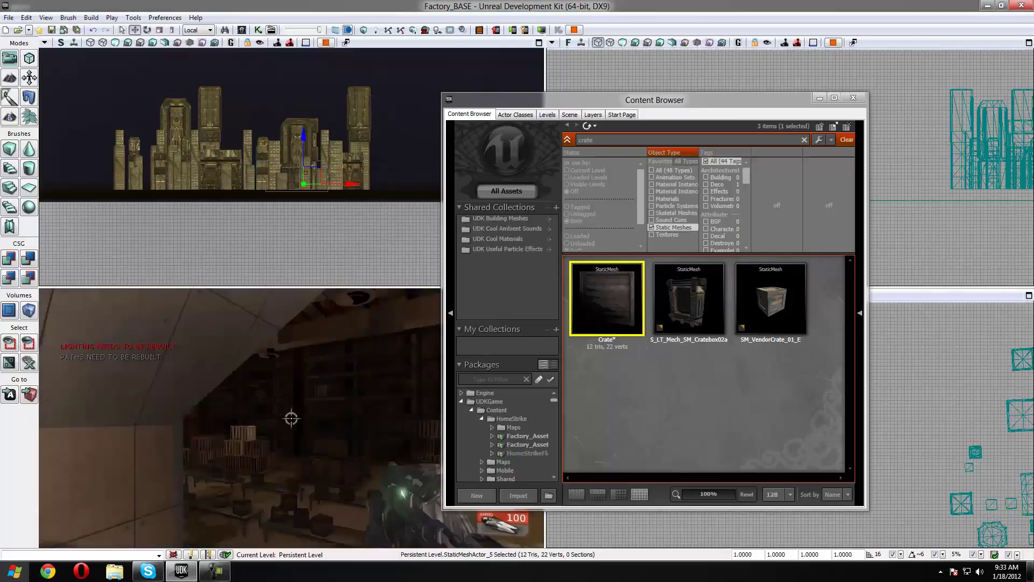
{"action": "key", "text": "w"}
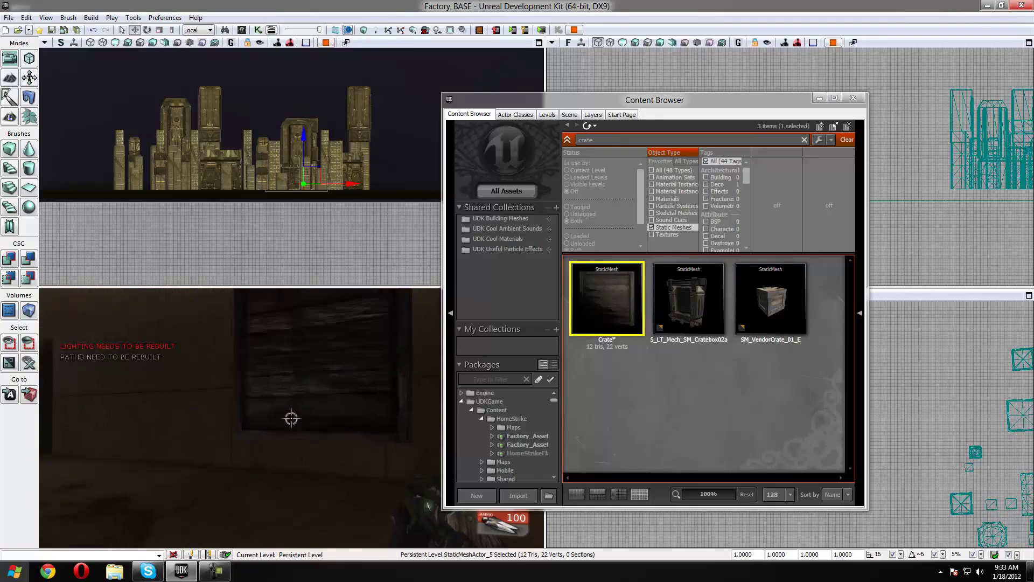
{"action": "key", "text": "Escape"}
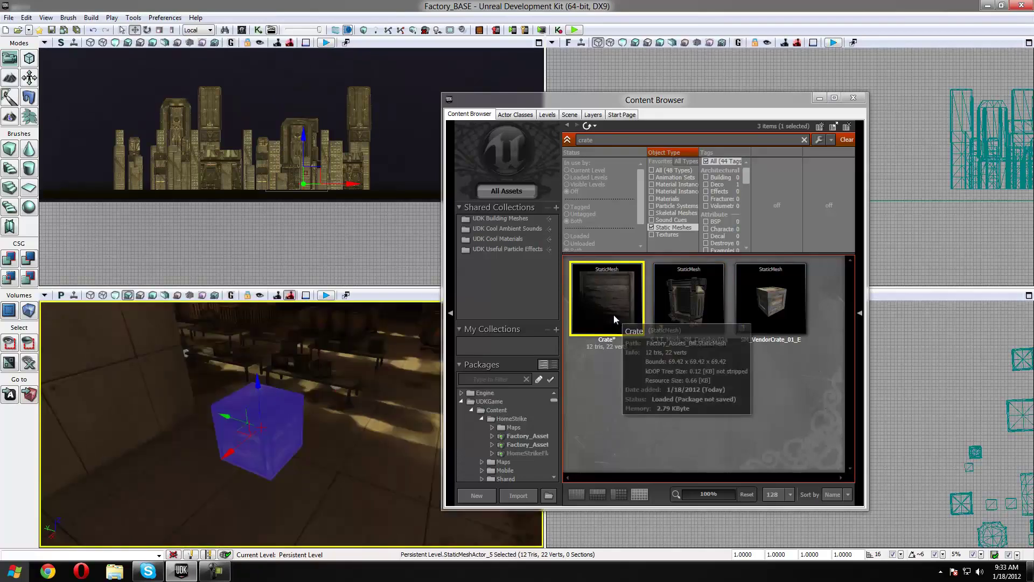
Step: Open the Crate mesh in the Static Mesh Editor and examine it from several angles
{"action": "right_click", "coordinate": [613, 315]}
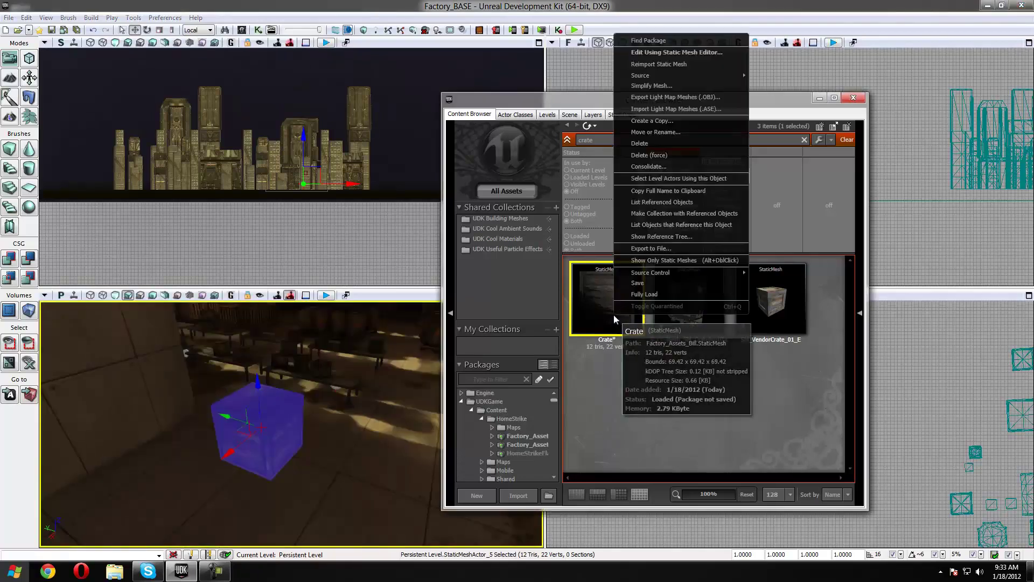
{"action": "left_click", "coordinate": [641, 52]}
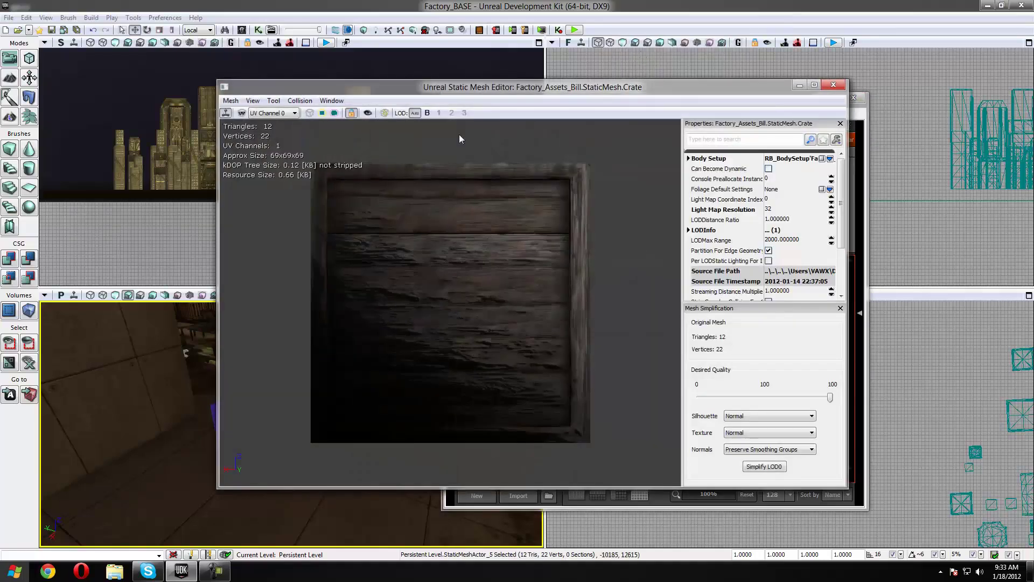
{"action": "right_click_drag", "start_coordinate": [450, 301], "coordinate": [450, 366]}
{"action": "left_click_drag", "start_coordinate": [450, 302], "coordinate": [420, 302]}
{"action": "right_click_drag", "start_coordinate": [450, 302], "coordinate": [451, 269]}
{"action": "left_click_drag", "start_coordinate": [450, 302], "coordinate": [398, 301]}
{"action": "right_click_drag", "start_coordinate": [399, 301], "coordinate": [399, 345]}
{"action": "right_click_drag", "start_coordinate": [450, 301], "coordinate": [450, 285]}
{"action": "mouse_move", "coordinate": [450, 301]}
{"action": "left_mouse_down"}
{"action": "mouse_move", "coordinate": [474, 301]}
{"action": "mouse_move", "coordinate": [452, 301]}
{"action": "left_mouse_up"}
{"action": "right_click_drag", "start_coordinate": [453, 302], "coordinate": [452, 334]}
{"action": "right_click_drag", "start_coordinate": [462, 274], "coordinate": [461, 255]}
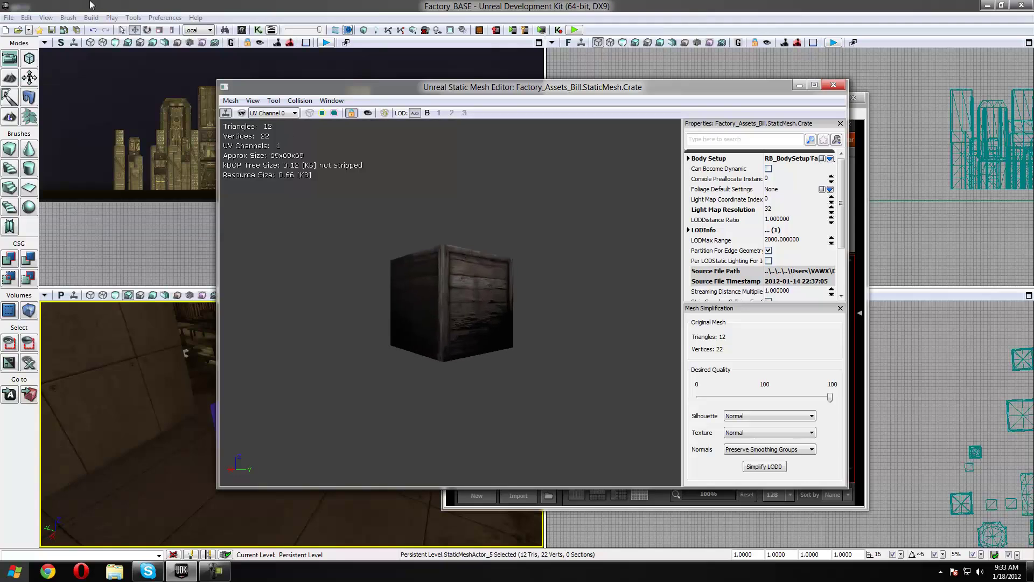
Step: Generate a 26DOP simplified collision for the crate mesh, replacing its existing physics collision geometry
{"action": "left_click", "coordinate": [291, 102]}
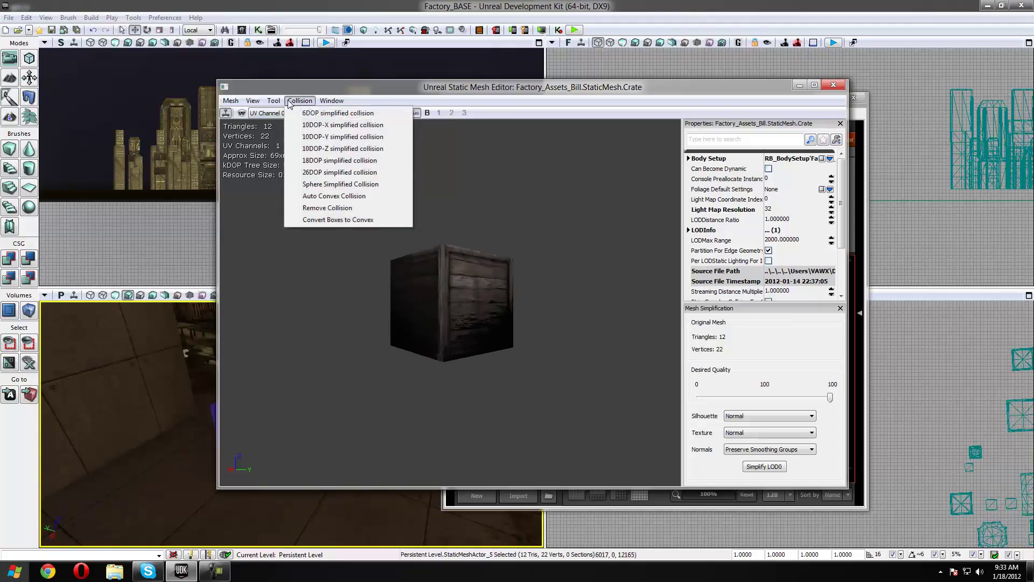
{"action": "left_click", "coordinate": [290, 103]}
{"action": "left_click", "coordinate": [288, 104]}
{"action": "left_click", "coordinate": [325, 172]}
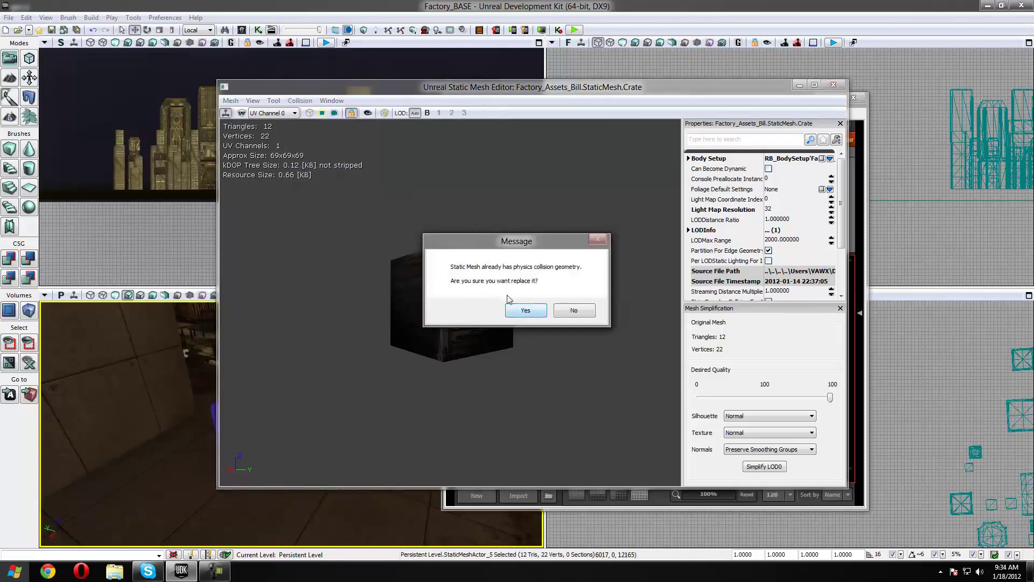
{"action": "left_click", "coordinate": [526, 311]}
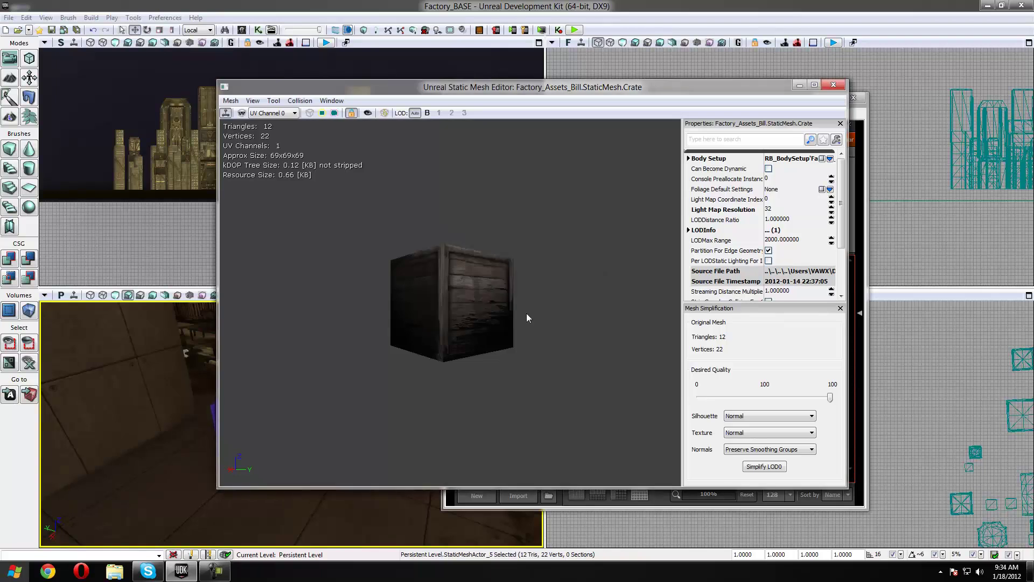
Step: Display the crate's collision outline, inspect it from several angles, and close the Static Mesh Editor
{"action": "left_click_drag", "start_coordinate": [504, 400], "coordinate": [529, 336]}
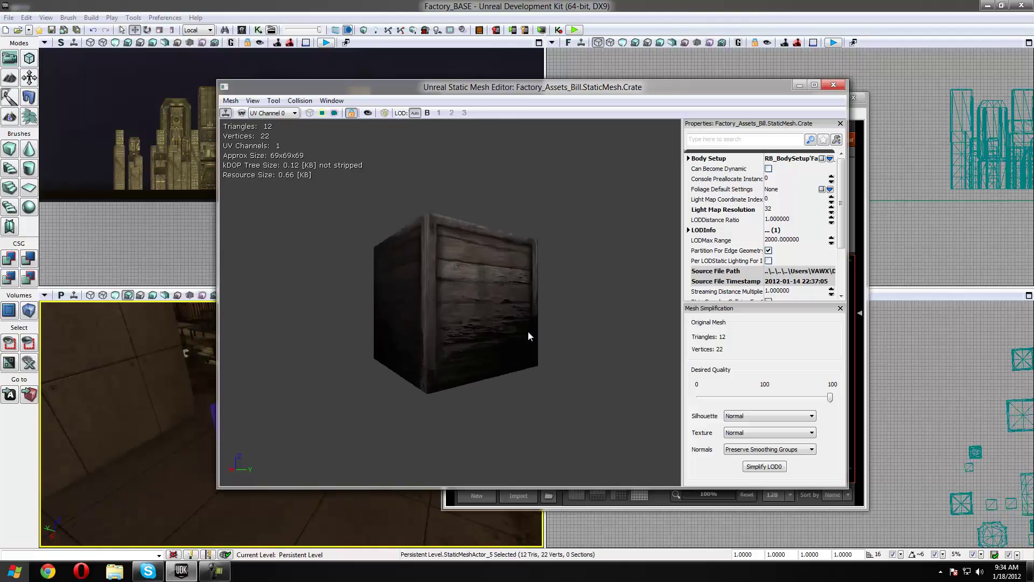
{"action": "left_click", "coordinate": [334, 113]}
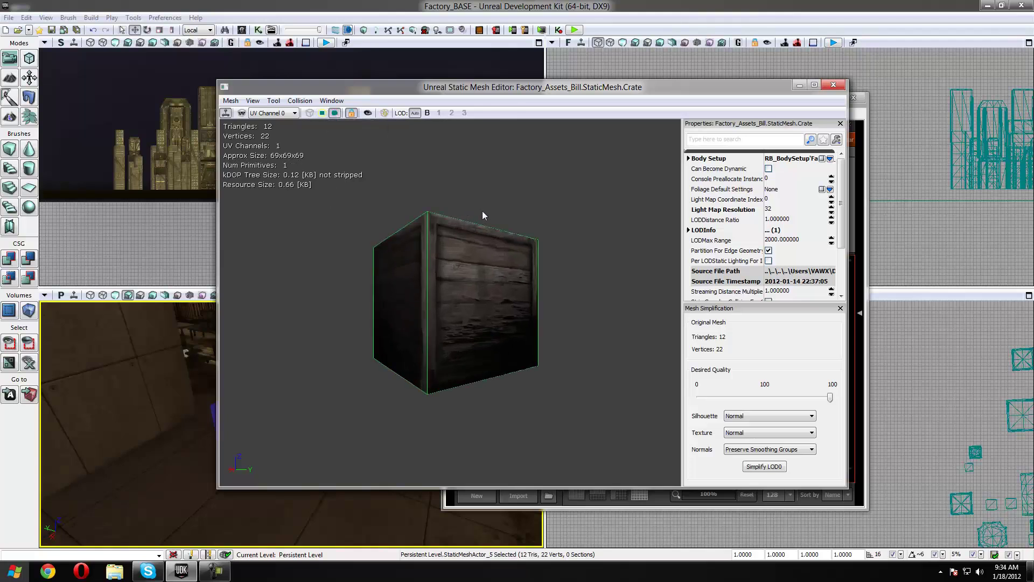
{"action": "right_click_drag", "start_coordinate": [485, 214], "coordinate": [485, 232]}
{"action": "left_click_drag", "start_coordinate": [484, 232], "coordinate": [491, 176]}
{"action": "right_click_drag", "start_coordinate": [491, 175], "coordinate": [538, 178]}
{"action": "left_click_drag", "start_coordinate": [420, 186], "coordinate": [387, 133]}
{"action": "left_click", "coordinate": [833, 86]}
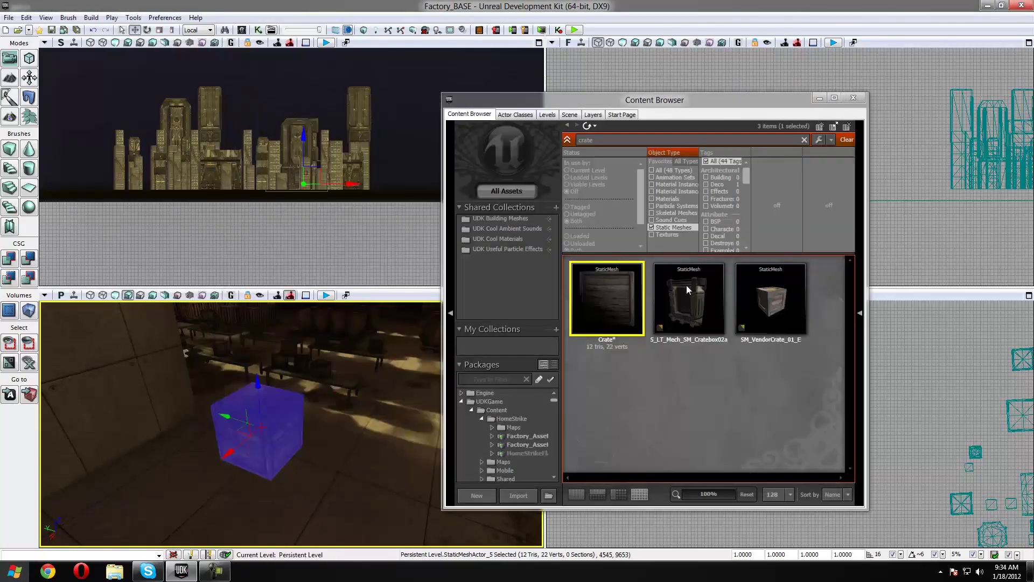
Step: Replace the placed static crate with a RigidBody version of the Crate mesh and raise it above the floor
{"action": "right_click_drag", "start_coordinate": [277, 385], "coordinate": [240, 411]}
{"action": "key", "text": "Delete"}
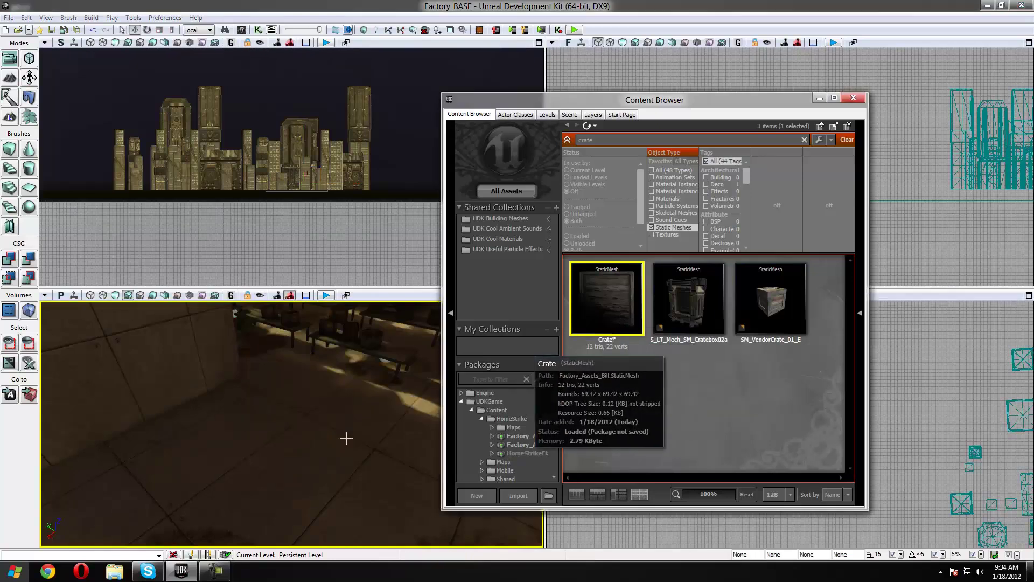
{"action": "right_click", "coordinate": [210, 480]}
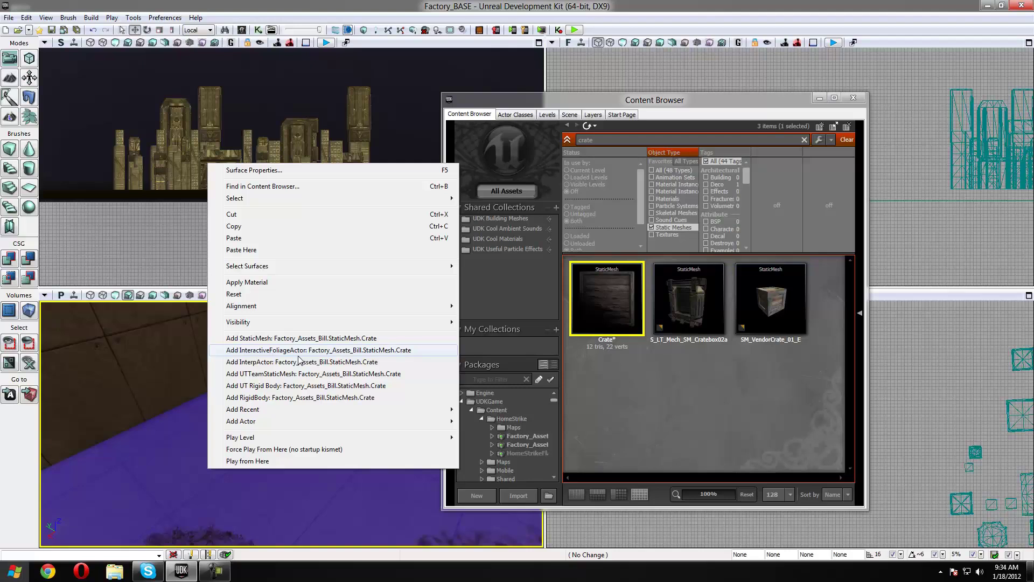
{"action": "left_click", "coordinate": [296, 401]}
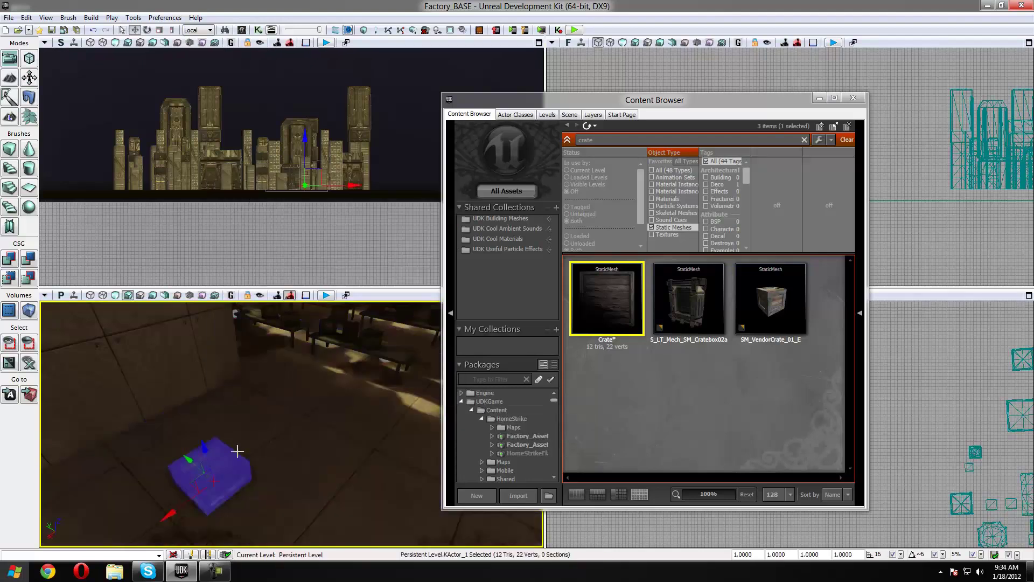
{"action": "left_click_drag", "start_coordinate": [203, 439], "coordinate": [172, 283]}
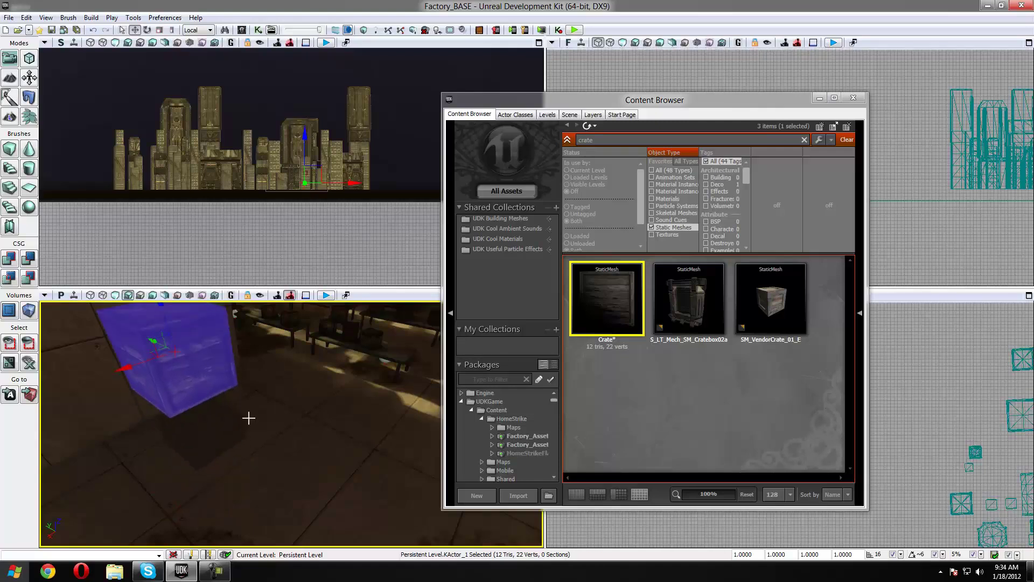
Step: Minimize the Content Browser, play-test the level in a preview window, shoot the rigid-body crate to check its physics, and end the test
{"action": "right_click_drag", "start_coordinate": [249, 418], "coordinate": [237, 377]}
{"action": "left_click", "coordinate": [820, 100]}
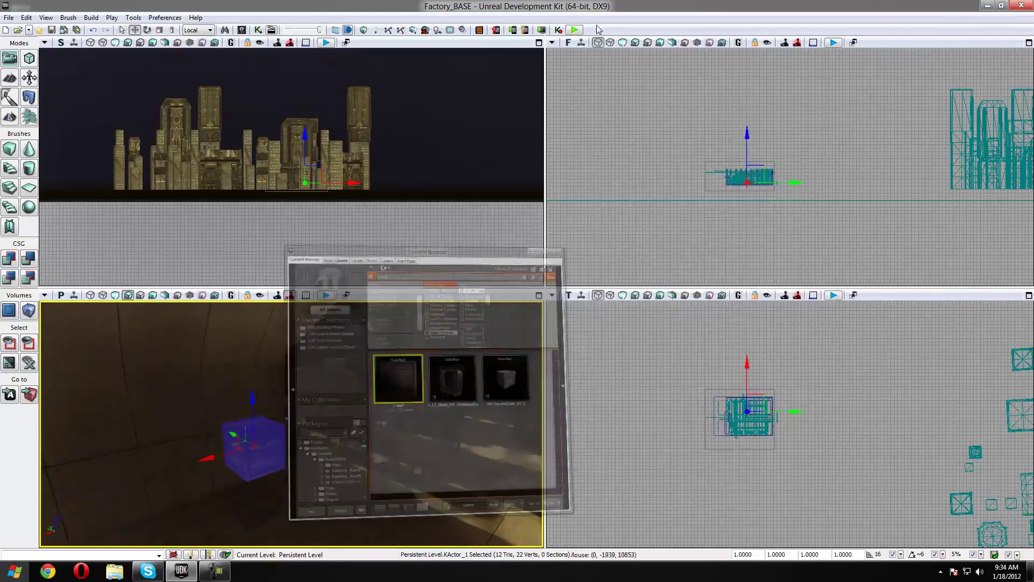
{"action": "left_click", "coordinate": [574, 29]}
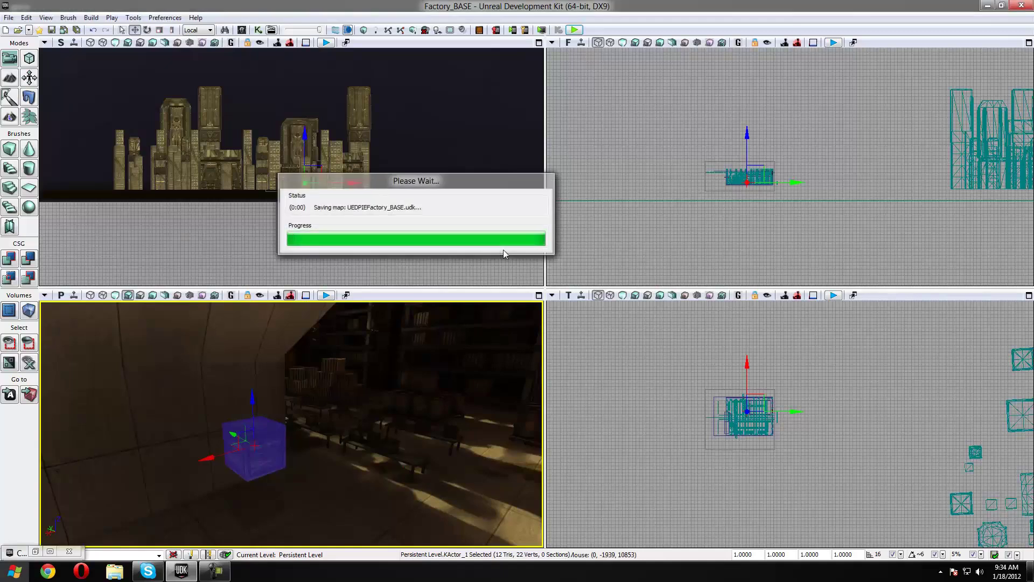
{"action": "key", "text": "s"}
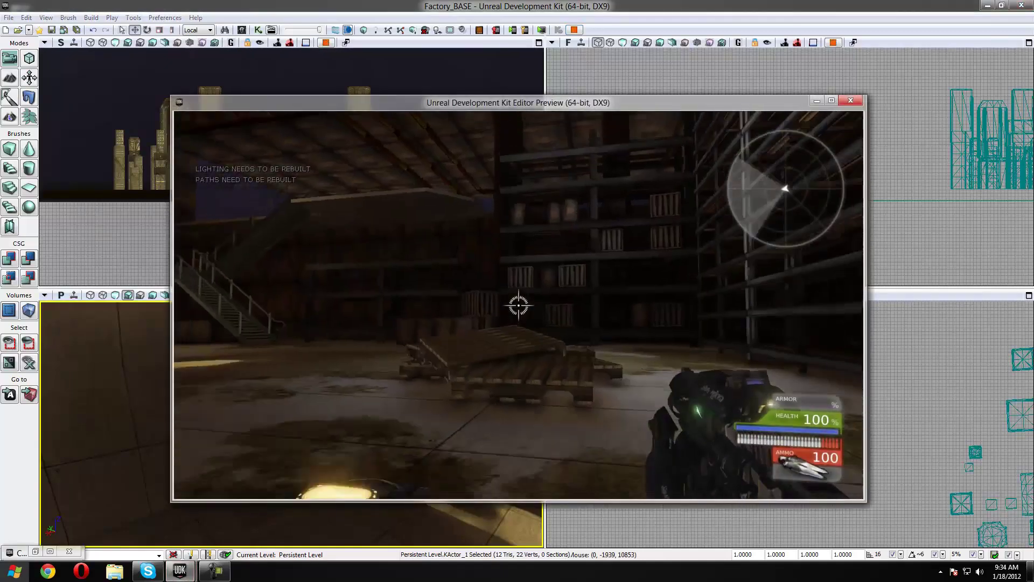
{"action": "left_click", "coordinate": [518, 305]}
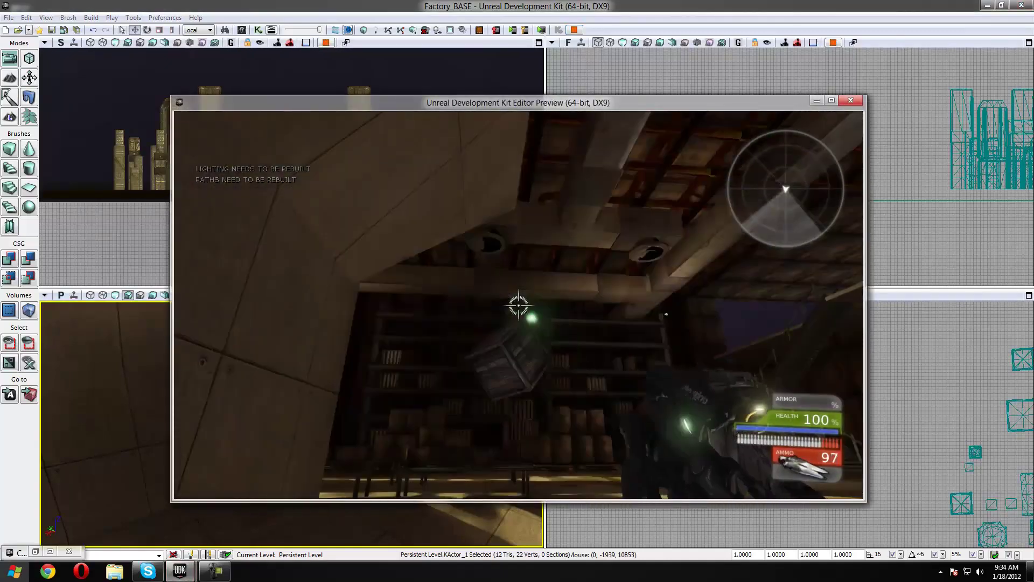
{"action": "key", "text": "w"}
{"action": "key", "text": "w"}
{"action": "left_click", "coordinate": [519, 305]}
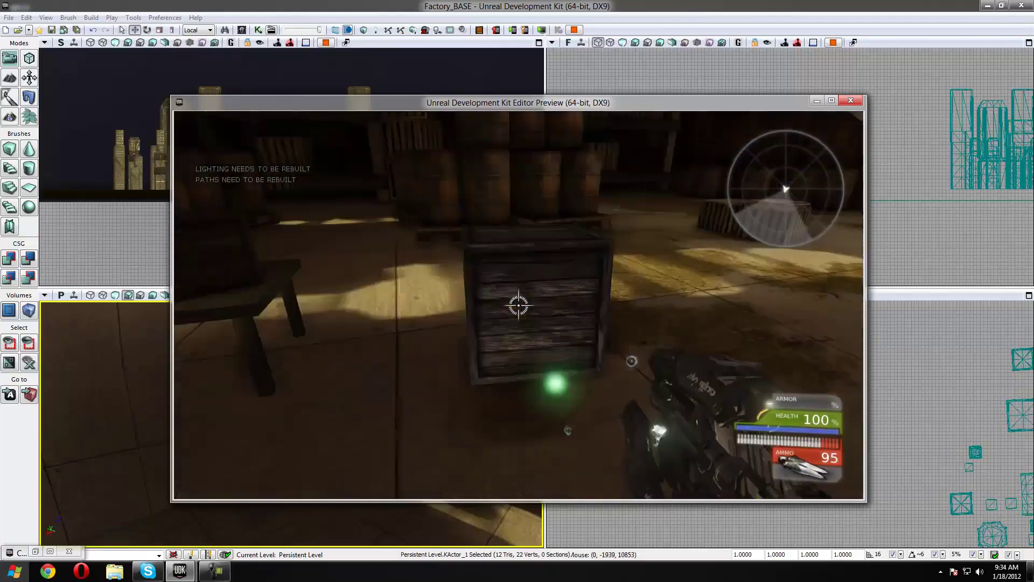
{"action": "left_click", "coordinate": [519, 305]}
{"action": "left_click", "coordinate": [518, 305]}
{"action": "left_click", "coordinate": [519, 305]}
{"action": "left_click", "coordinate": [518, 306]}
{"action": "key", "text": "w"}
{"action": "key", "text": "Escape"}
{"action": "key", "text": "Escape"}
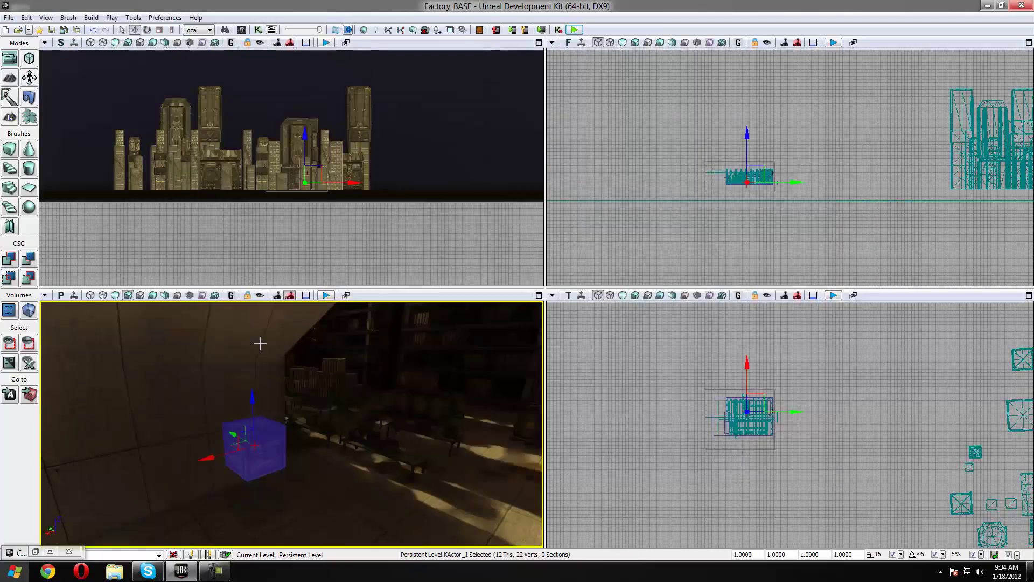
Step: Open the rigid-body crate's KActor properties and enable Wake On Level Start
{"action": "right_click", "coordinate": [254, 420]}
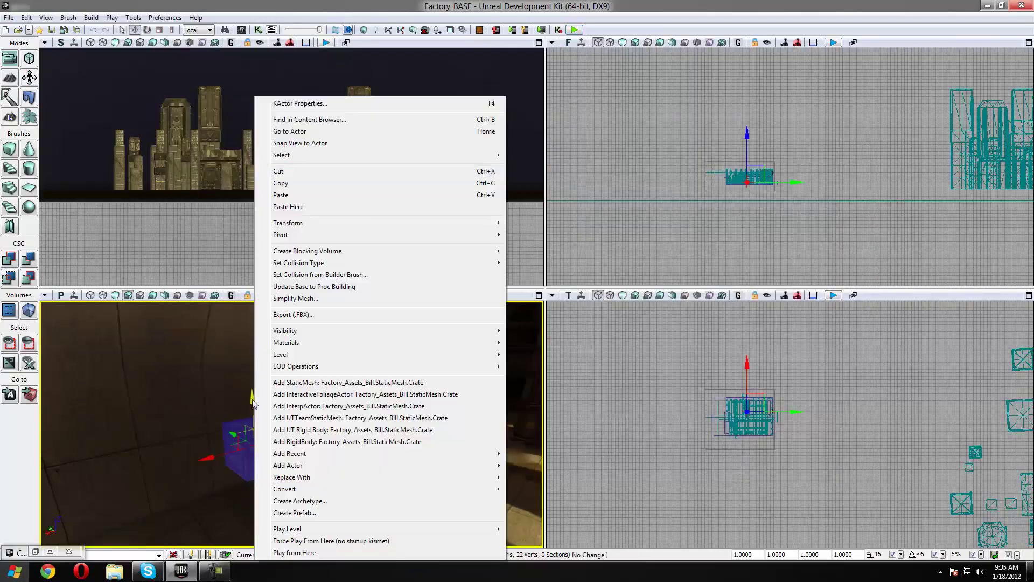
{"action": "left_click", "coordinate": [287, 106]}
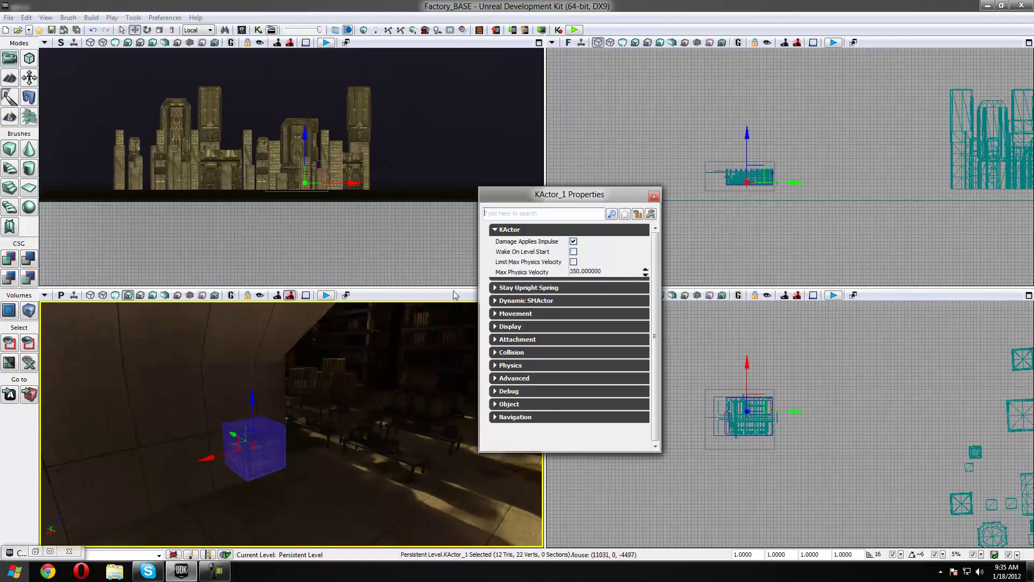
{"action": "right_click_drag", "start_coordinate": [315, 394], "coordinate": [396, 420]}
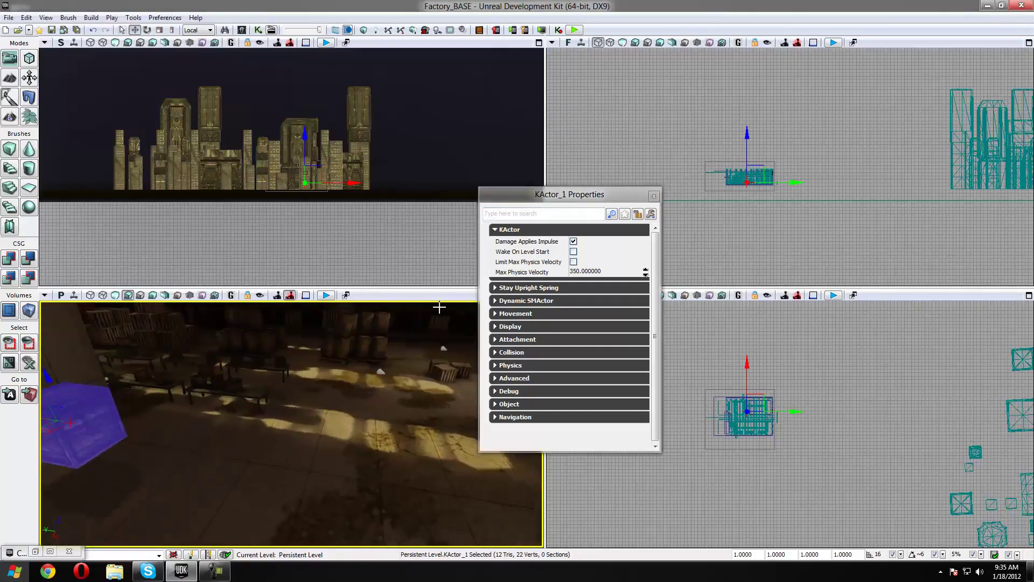
{"action": "left_click", "coordinate": [573, 252]}
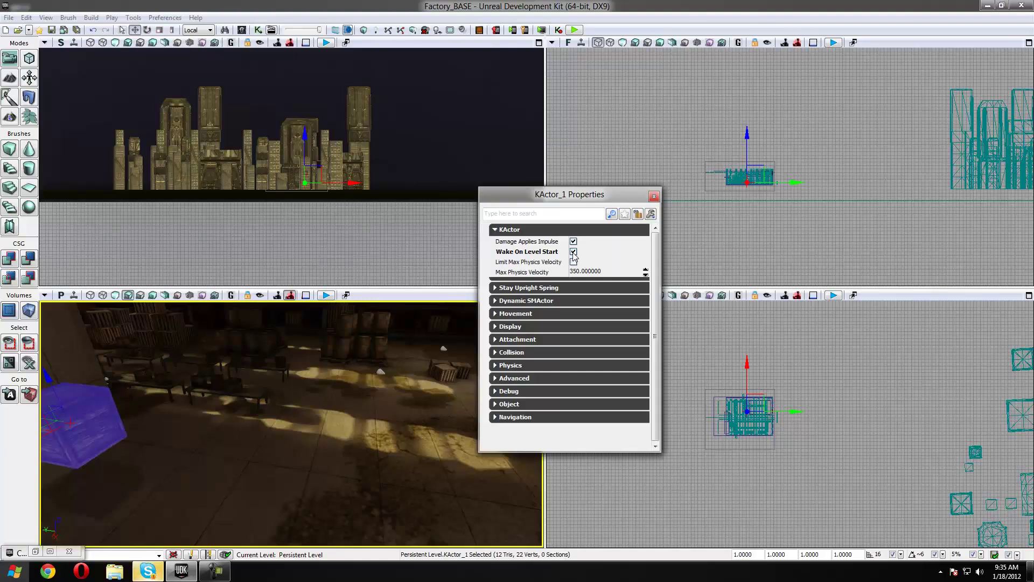
Step: Look over the factory floor around the glowing light fixture and close the properties window
{"action": "right_click_drag", "start_coordinate": [293, 415], "coordinate": [295, 390]}
{"action": "left_click", "coordinate": [302, 386]}
{"action": "right_click_drag", "start_coordinate": [354, 424], "coordinate": [267, 415]}
{"action": "left_click", "coordinate": [266, 415]}
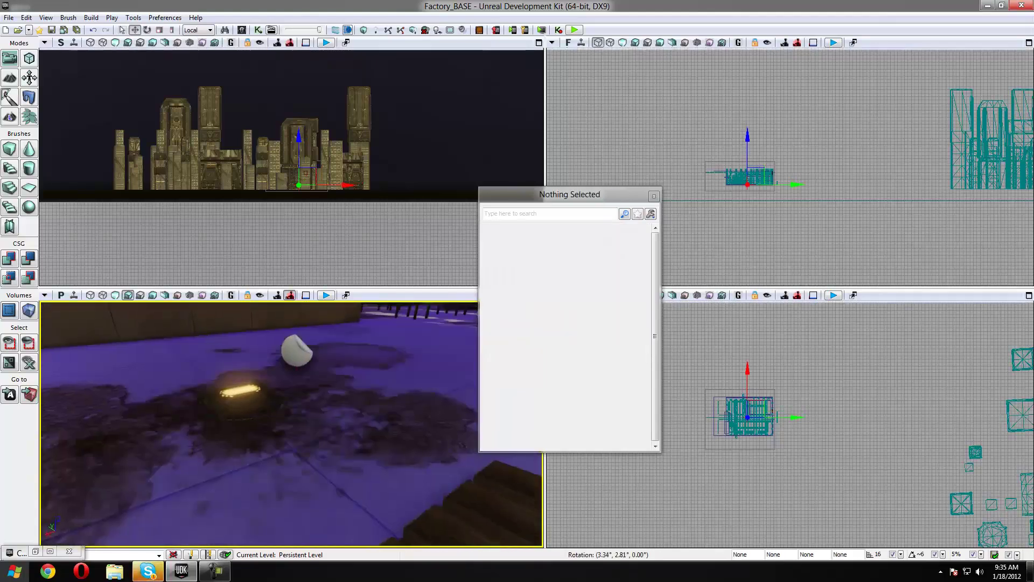
{"action": "left_click_drag", "start_coordinate": [266, 398], "coordinate": [266, 420]}
{"action": "right_click_drag", "start_coordinate": [266, 420], "coordinate": [270, 428]}
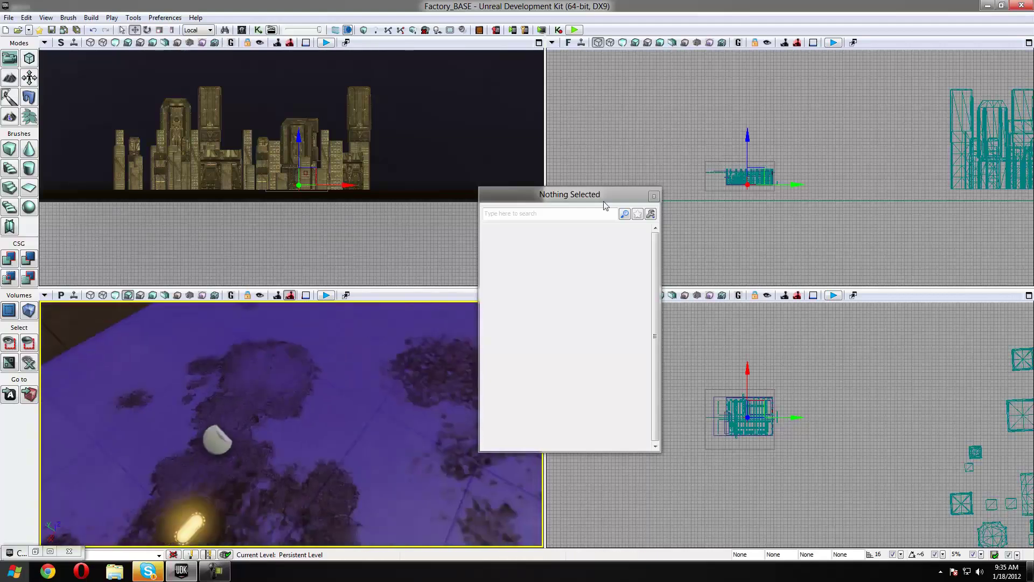
{"action": "left_click", "coordinate": [653, 196]}
Step: Return to the rigid-body crate, review its KActor properties, and close them
{"action": "right_click_drag", "start_coordinate": [341, 436], "coordinate": [233, 365]}
{"action": "right_click", "coordinate": [251, 365]}
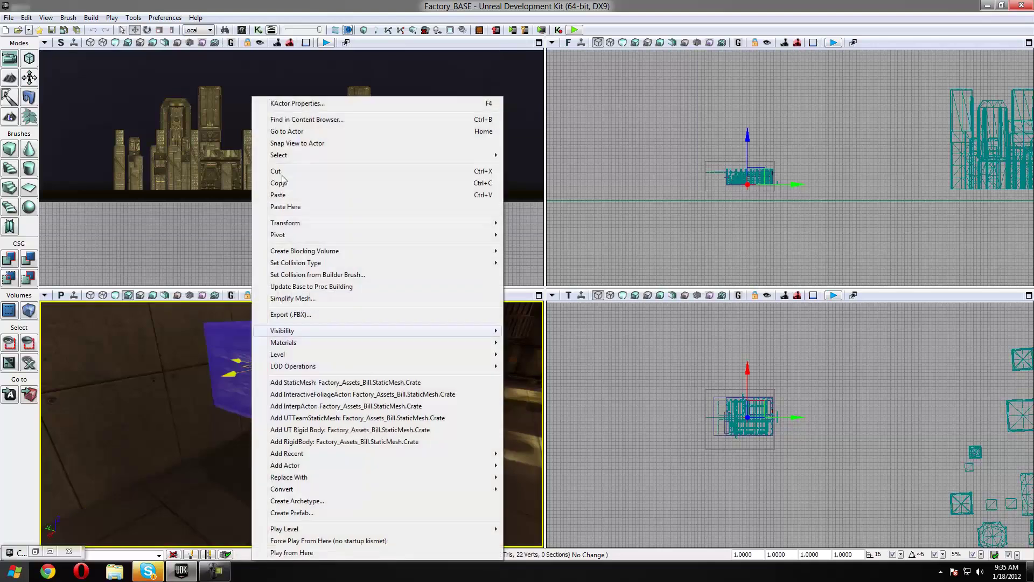
{"action": "left_click", "coordinate": [303, 101]}
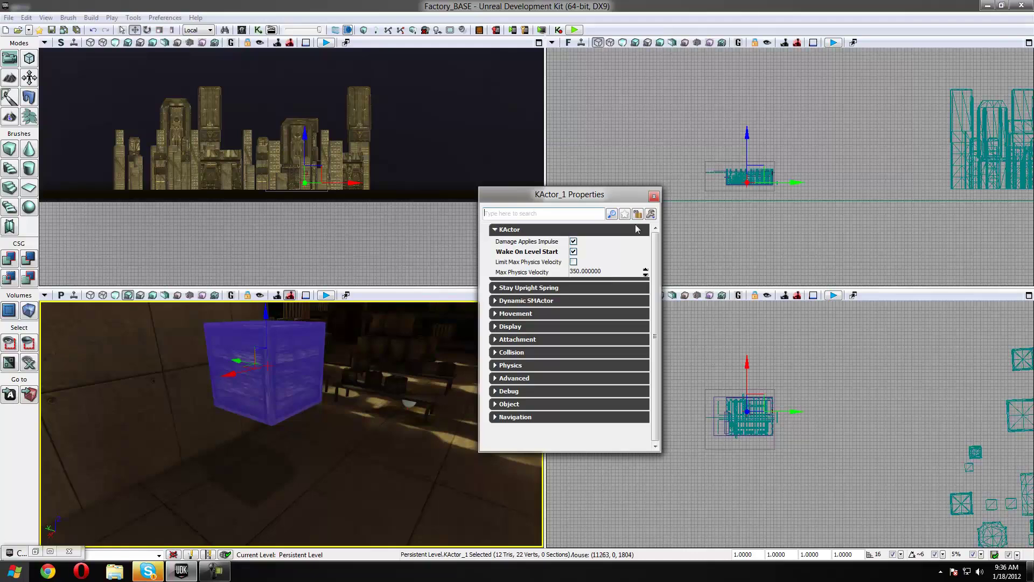
{"action": "left_click", "coordinate": [654, 196]}
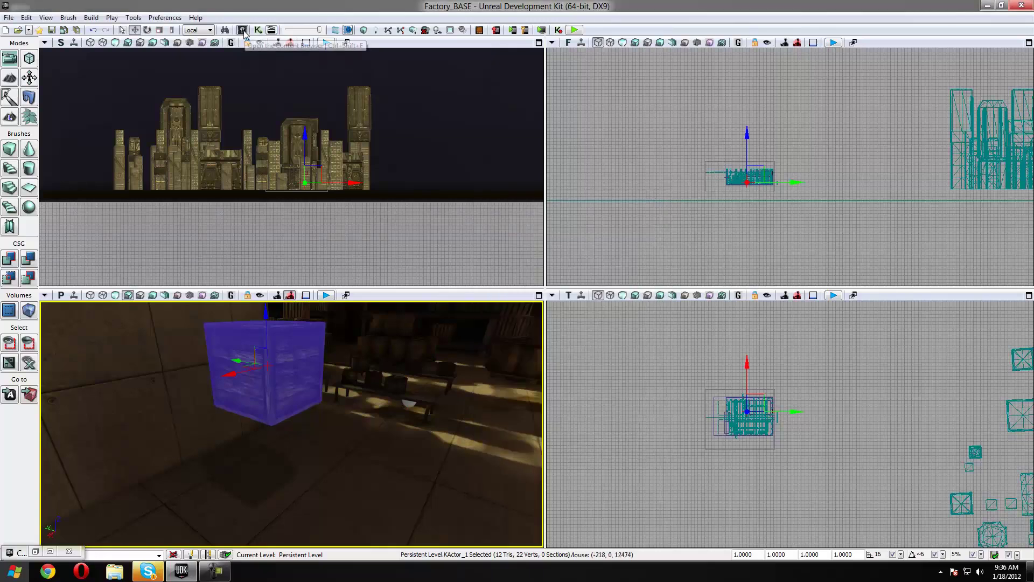
Step: Restore the Content Browser, open the Crate mesh in the Static Mesh Editor, and expand its Body Setup properties
{"action": "left_click", "coordinate": [35, 552]}
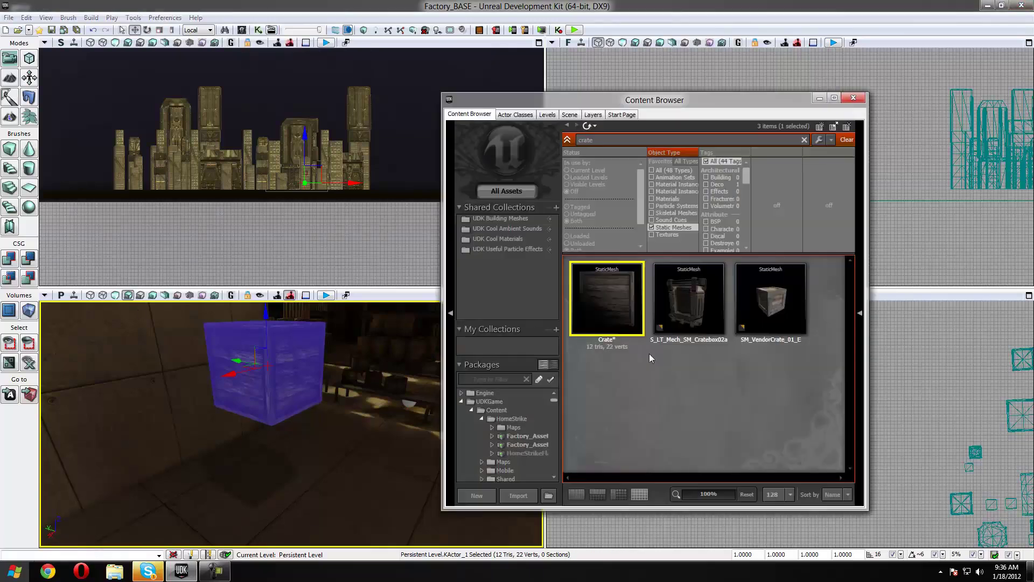
{"action": "right_click", "coordinate": [628, 295]}
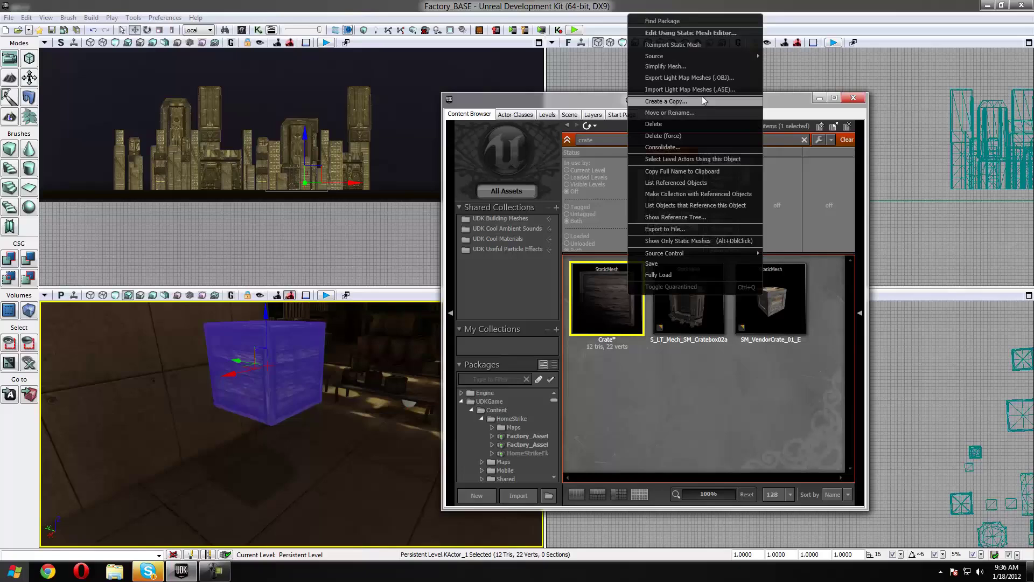
{"action": "left_click", "coordinate": [693, 33]}
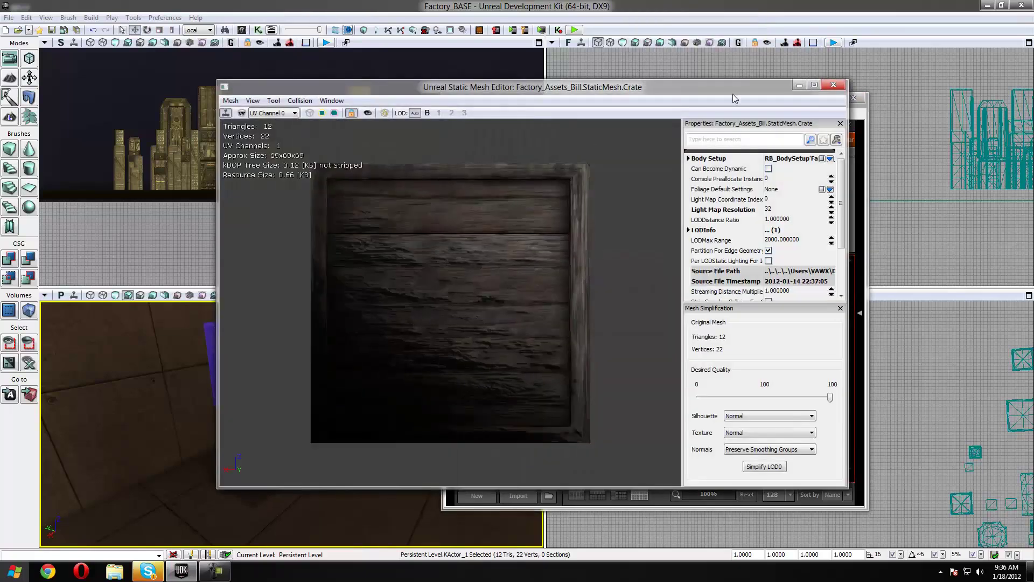
{"action": "left_click_drag", "start_coordinate": [669, 85], "coordinate": [837, 43]}
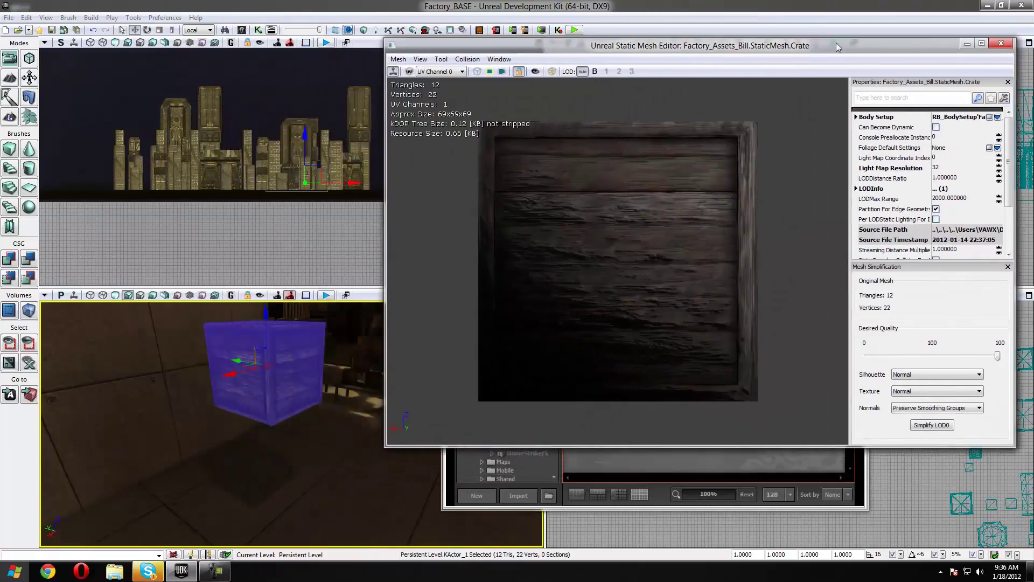
{"action": "double_click", "coordinate": [875, 117]}
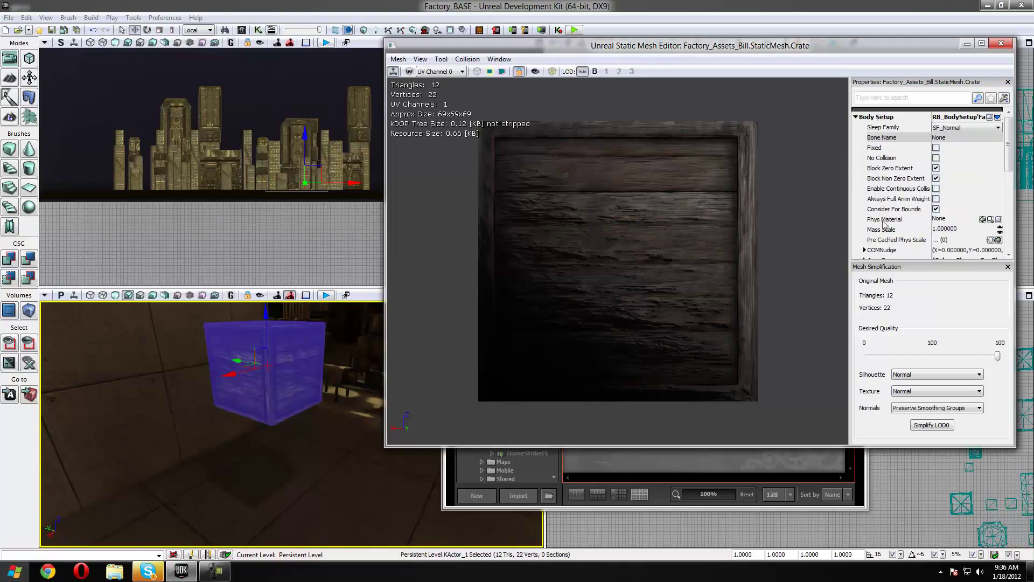
Step: Set the crate mesh's Mass Scale to 5 in its Body Setup
{"action": "mouse_move", "coordinate": [884, 213]}
{"action": "left_click", "coordinate": [946, 230]}
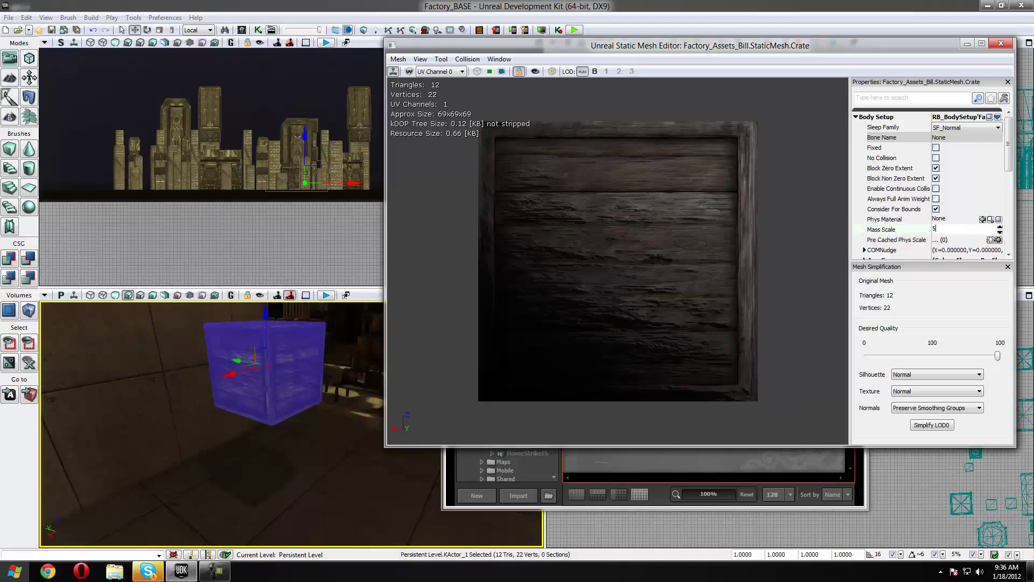
{"action": "type", "text": "5"}
{"action": "key", "text": "Return"}
Step: Play-test the level in a preview window, walk to the crate and shoot at it to check the heavier mass, and end the test
{"action": "left_click", "coordinate": [573, 30]}
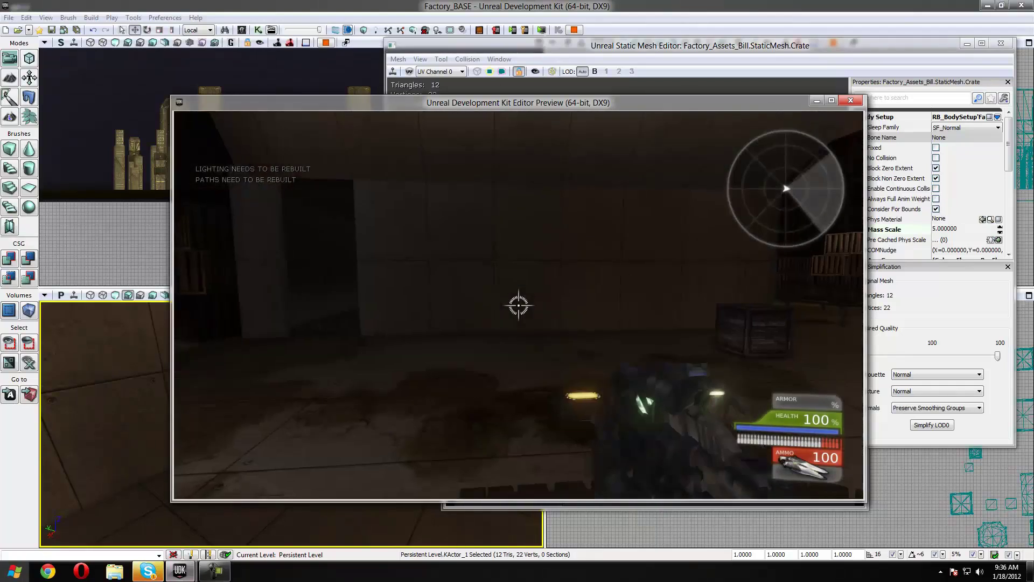
{"action": "key", "text": "w"}
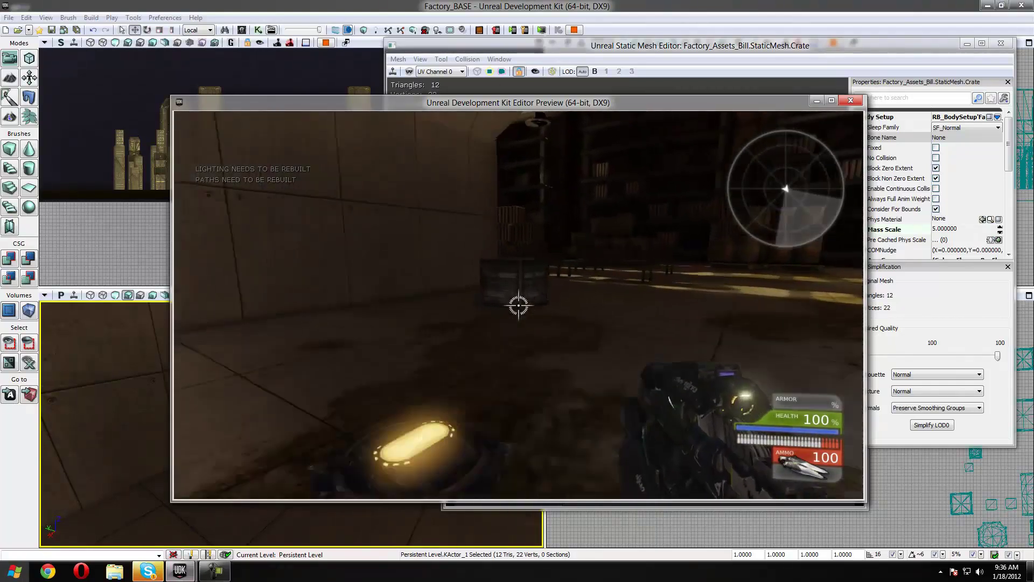
{"action": "left_click", "coordinate": [518, 305]}
{"action": "key", "text": "a"}
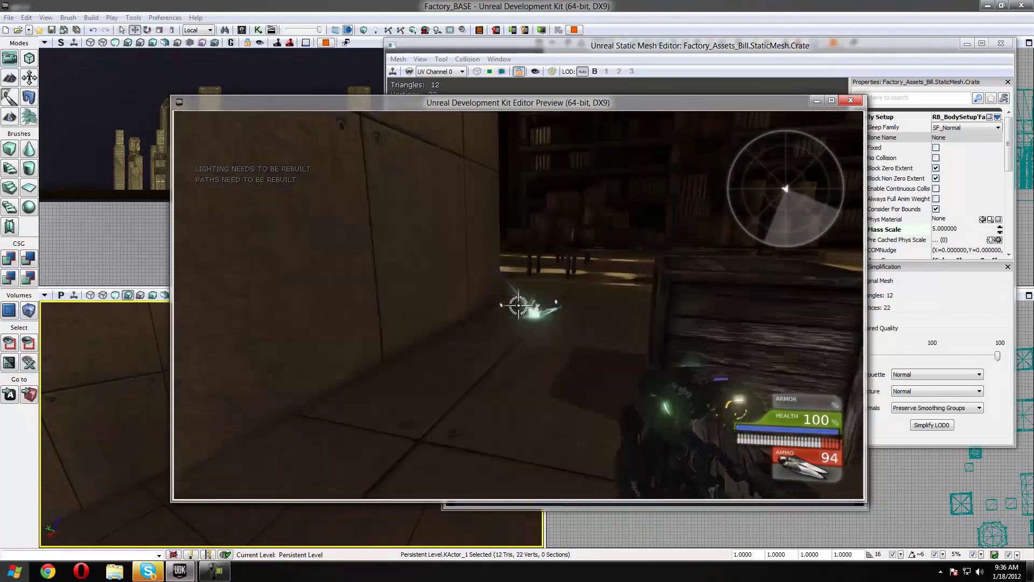
{"action": "left_click_drag", "start_coordinate": [519, 306], "coordinate": [519, 306]}
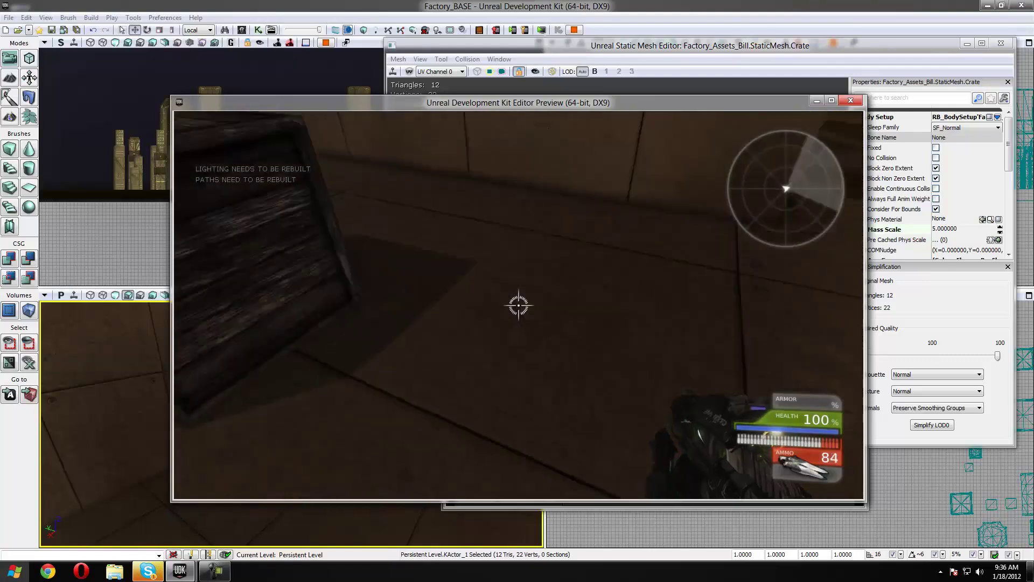
{"action": "key", "text": "w"}
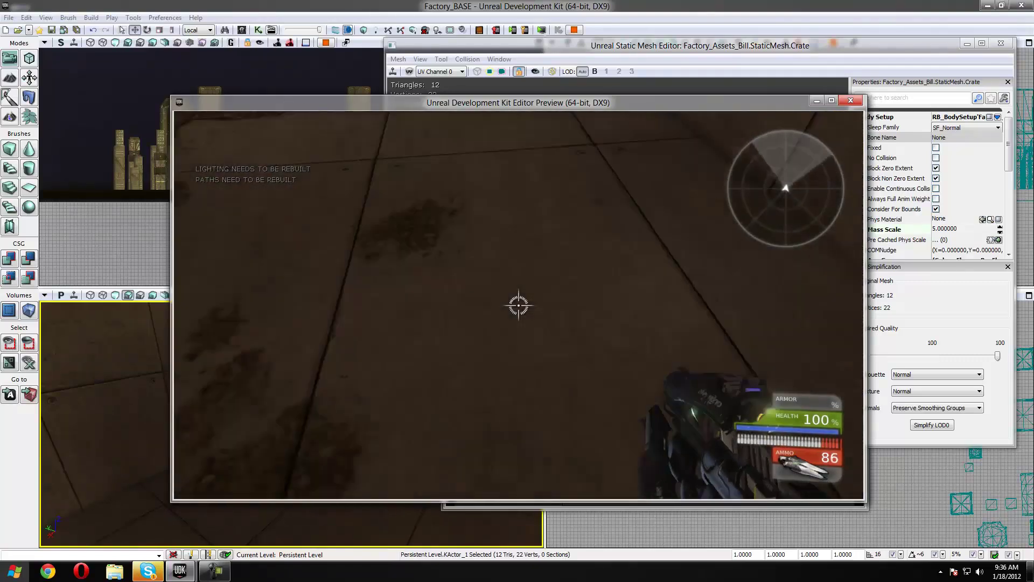
{"action": "key", "text": "Escape"}
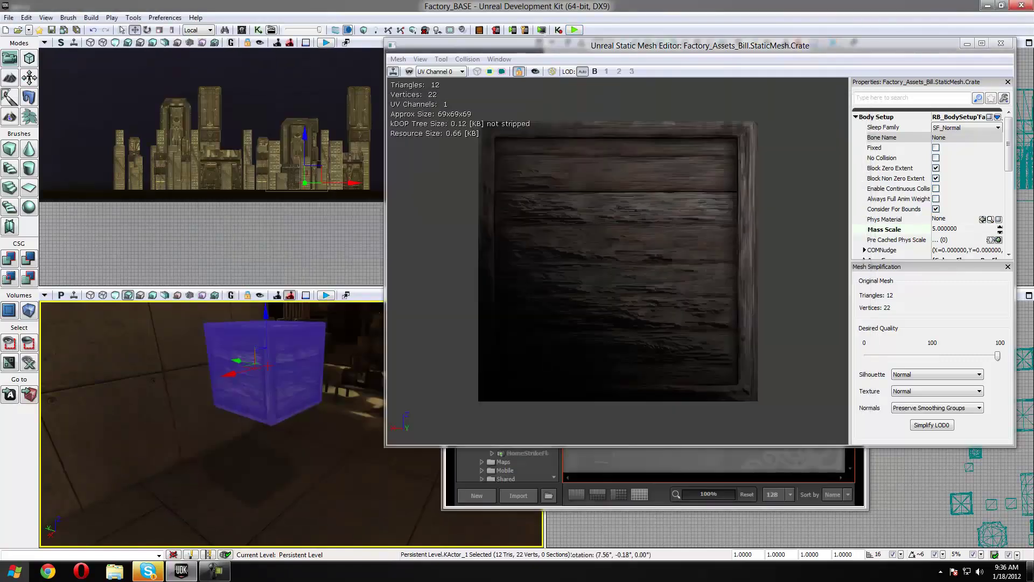
Step: View the crate from an angle and set its Body Setup Mass Scale to 2
{"action": "right_click_drag", "start_coordinate": [292, 411], "coordinate": [310, 439]}
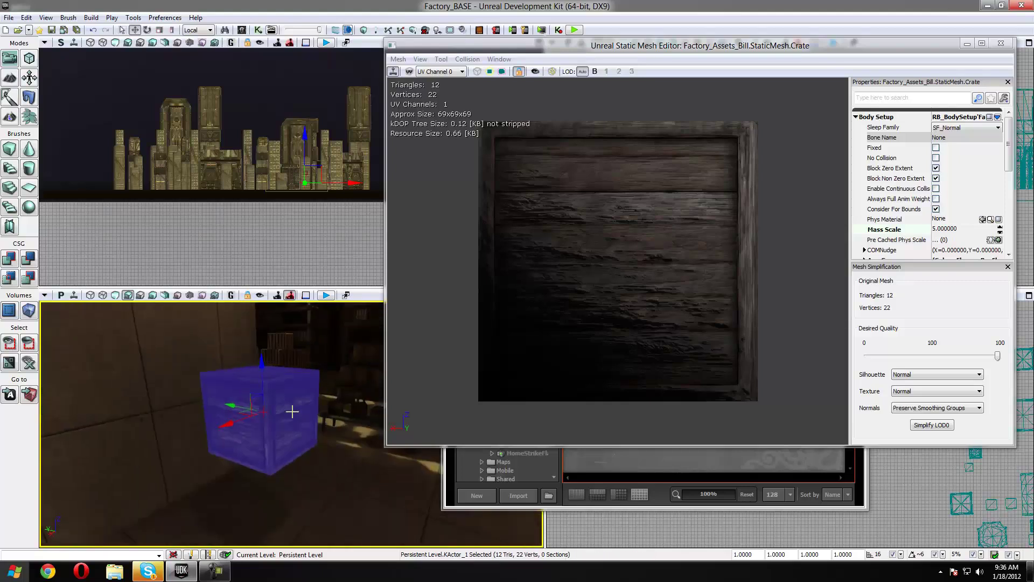
{"action": "left_click_drag", "start_coordinate": [533, 293], "coordinate": [977, 282]}
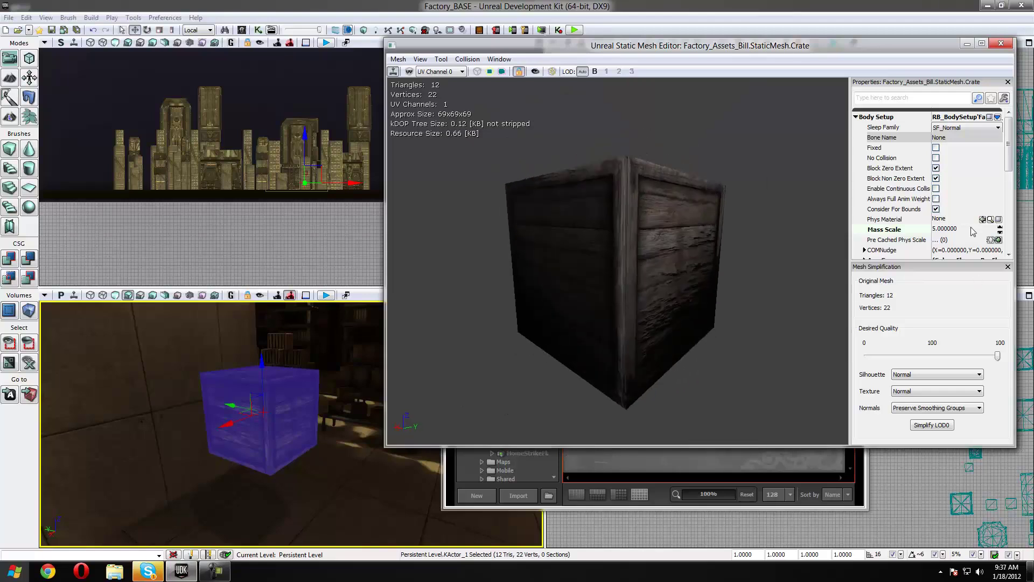
{"action": "left_click", "coordinate": [958, 230]}
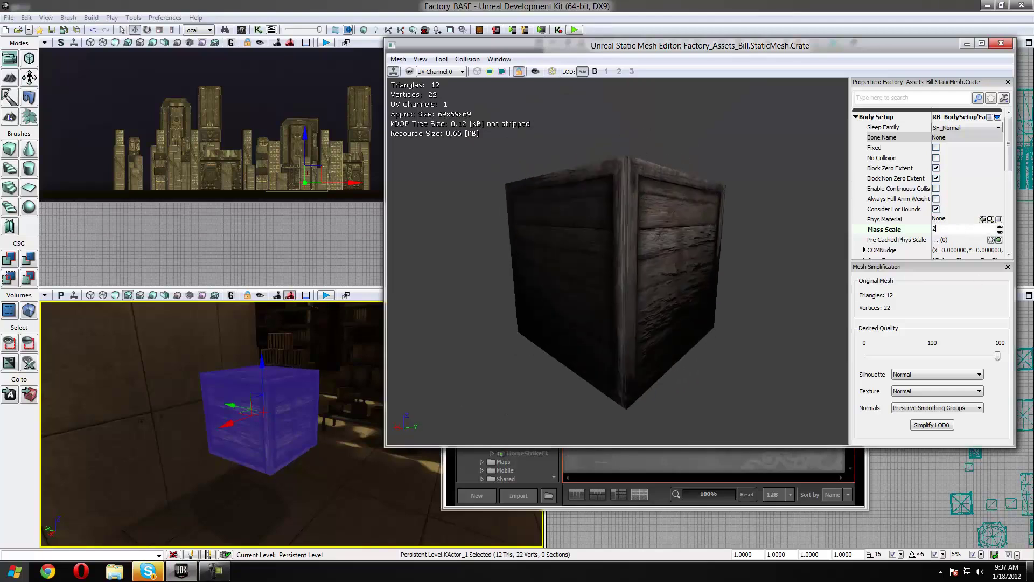
{"action": "key", "text": "Return"}
Step: Play-test again, repeatedly shoot the crate across the factory floor to check how it moves with the reduced mass, and end the test
{"action": "left_click", "coordinate": [575, 30]}
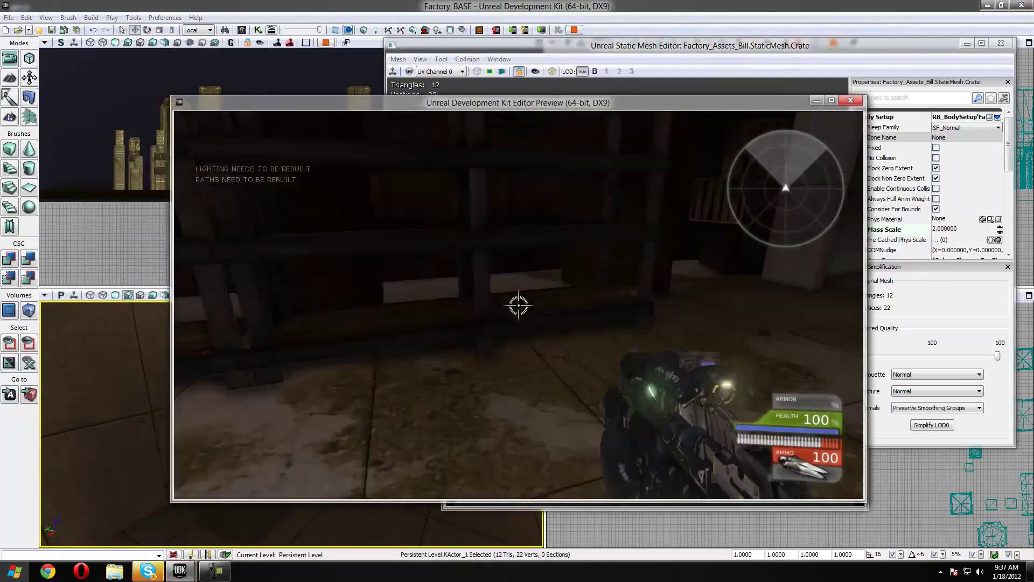
{"action": "key", "text": "w"}
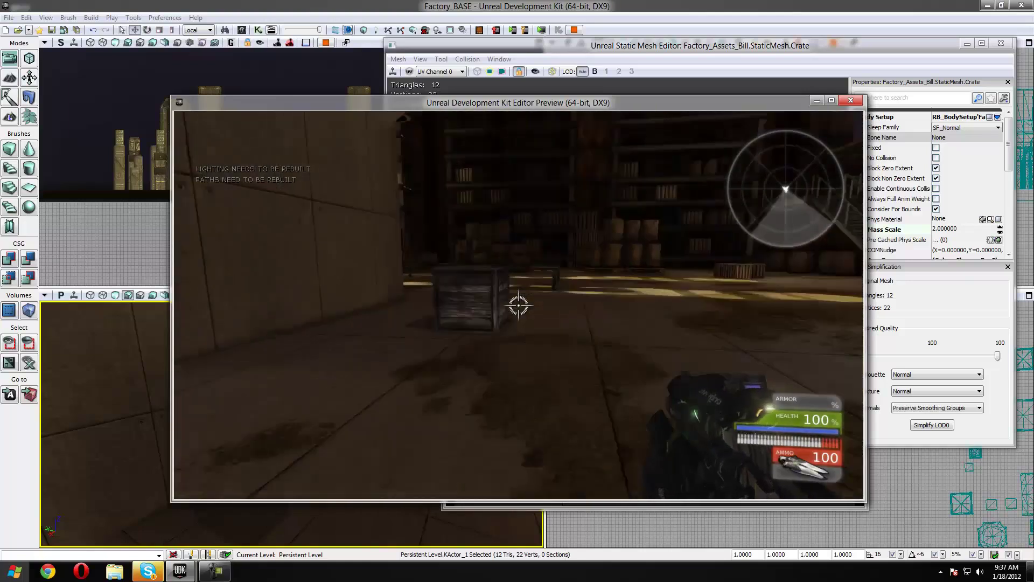
{"action": "key", "text": "w"}
{"action": "left_click", "coordinate": [518, 305]}
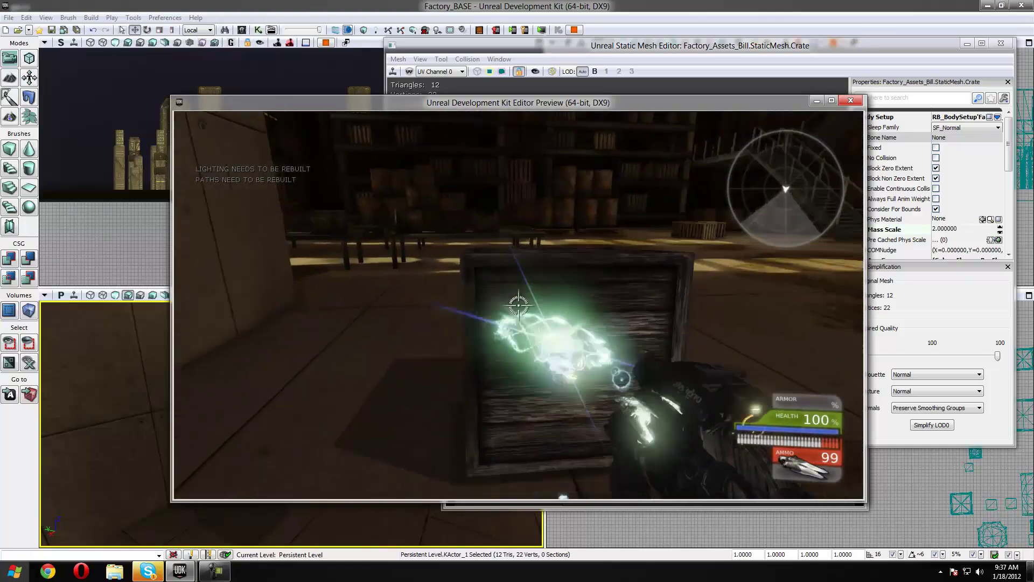
{"action": "left_click", "coordinate": [518, 305]}
{"action": "left_click", "coordinate": [519, 305]}
{"action": "key", "text": "w"}
{"action": "left_click", "coordinate": [518, 306]}
{"action": "left_click", "coordinate": [518, 305]}
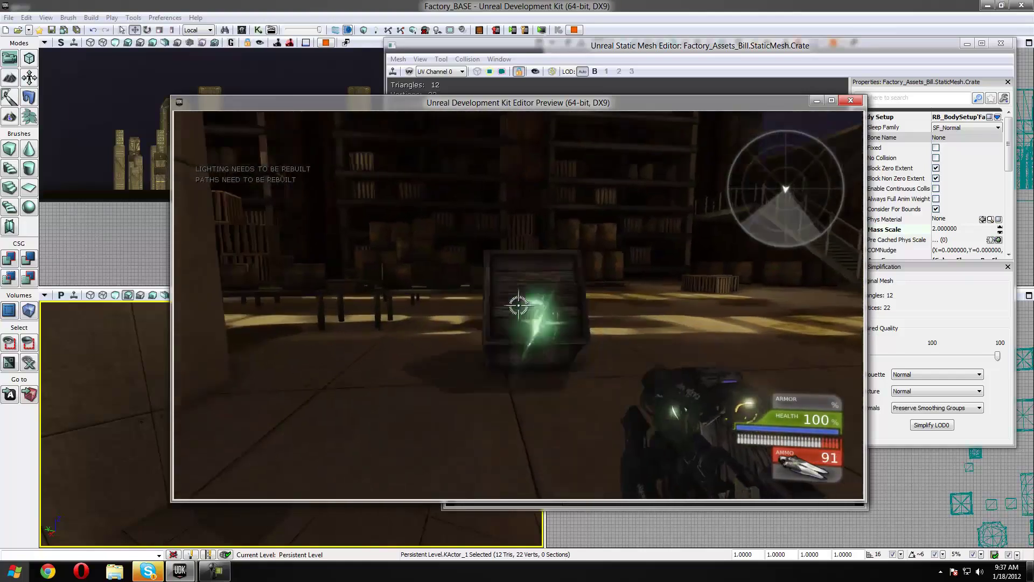
{"action": "left_click", "coordinate": [518, 305]}
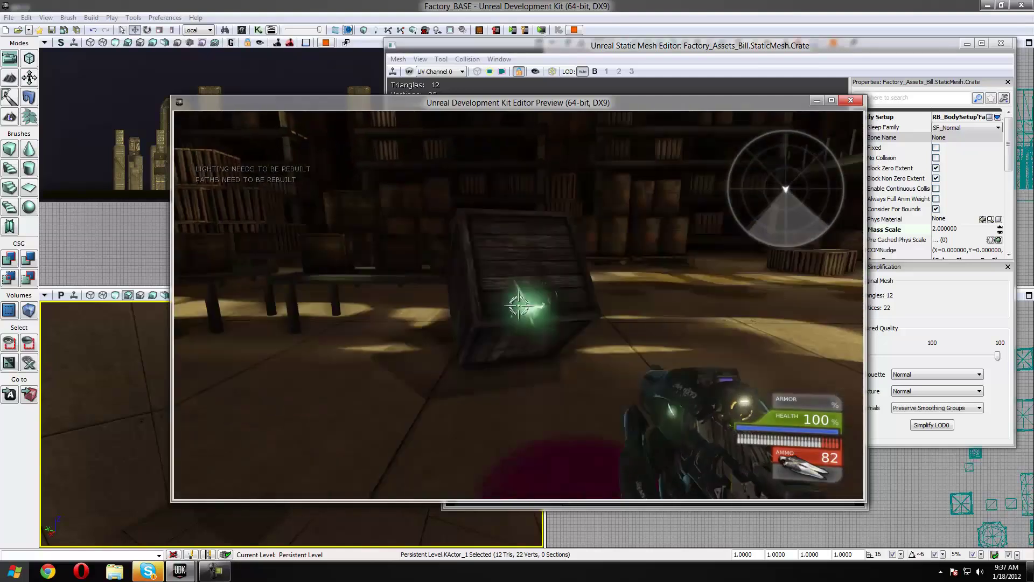
{"action": "left_click", "coordinate": [518, 305]}
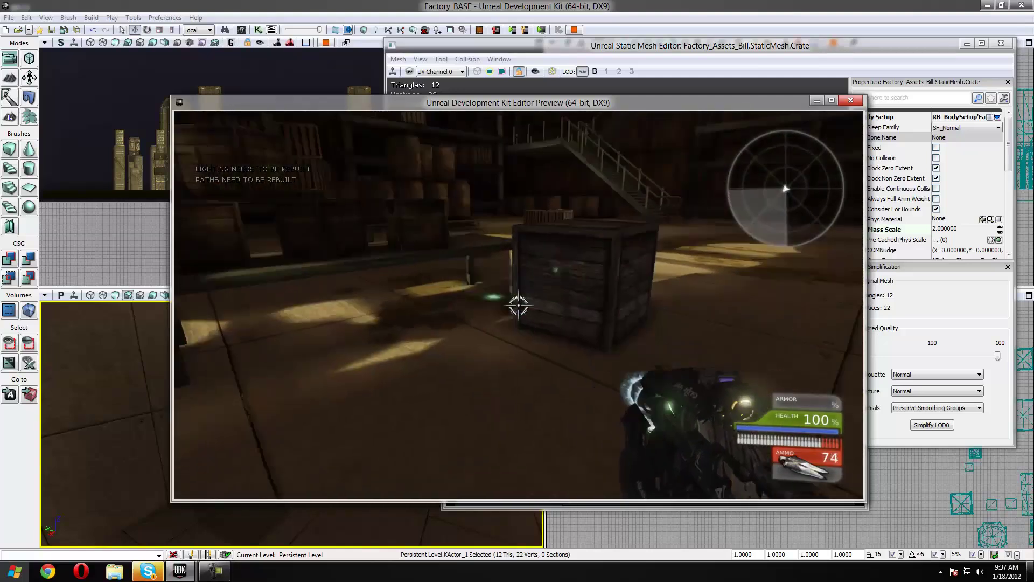
{"action": "left_click", "coordinate": [518, 306]}
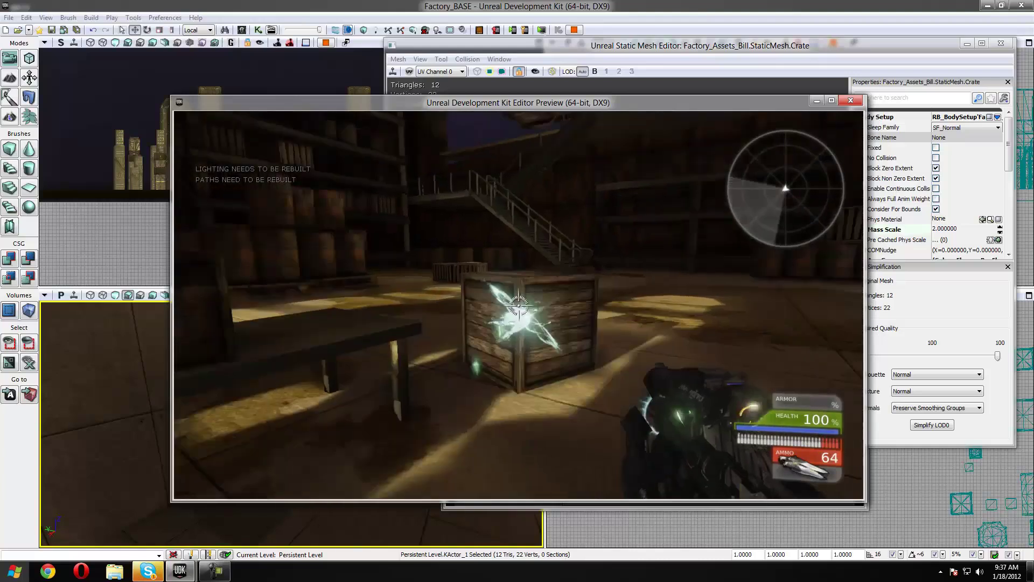
{"action": "left_click", "coordinate": [518, 306]}
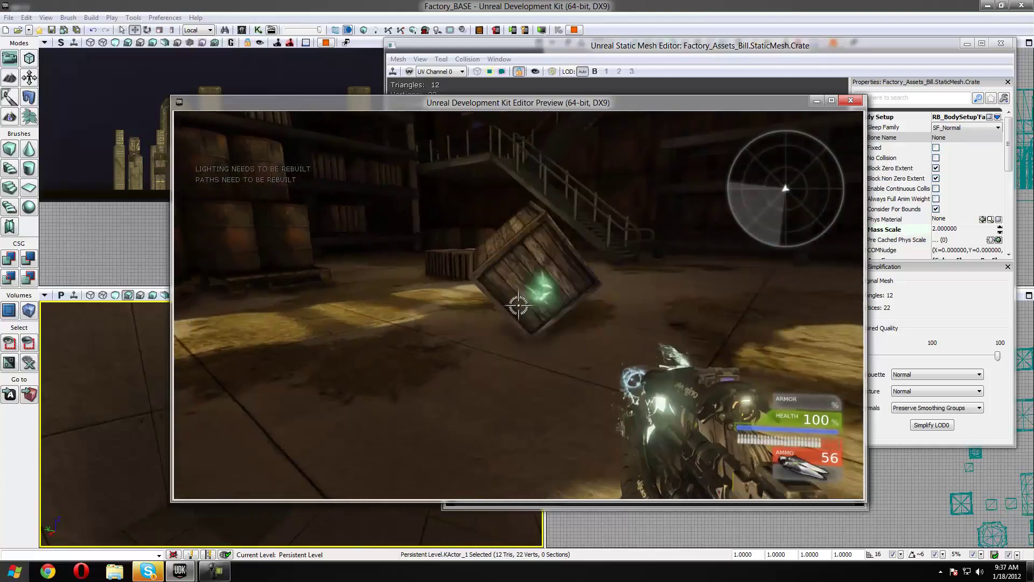
{"action": "left_click", "coordinate": [518, 305]}
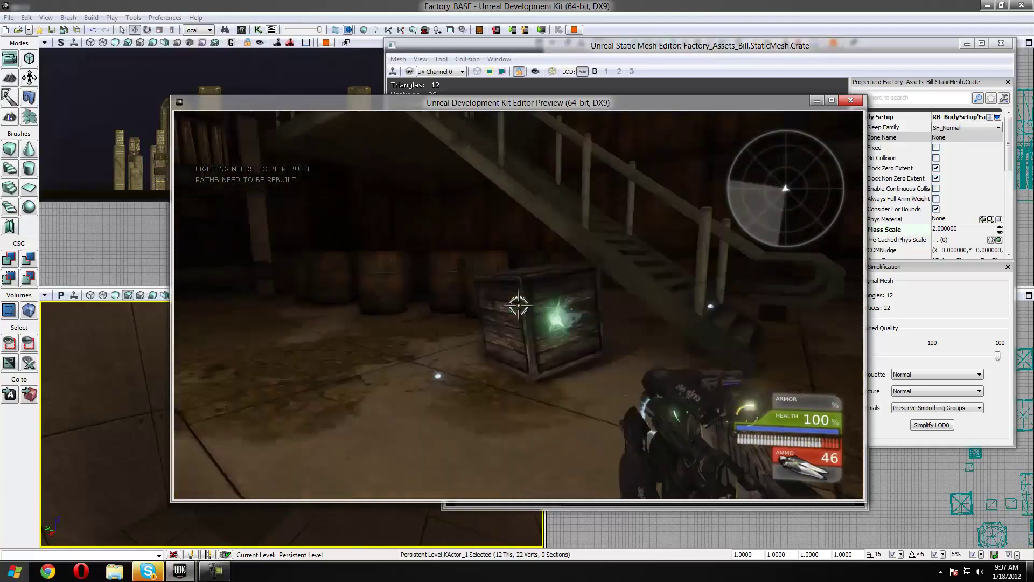
{"action": "left_click", "coordinate": [518, 305]}
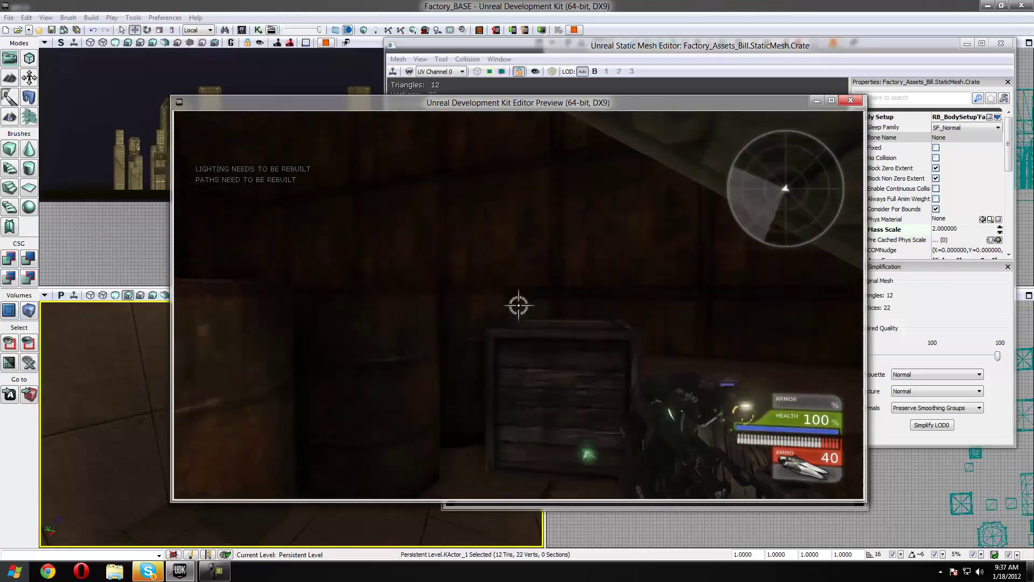
{"action": "key", "text": "Escape"}
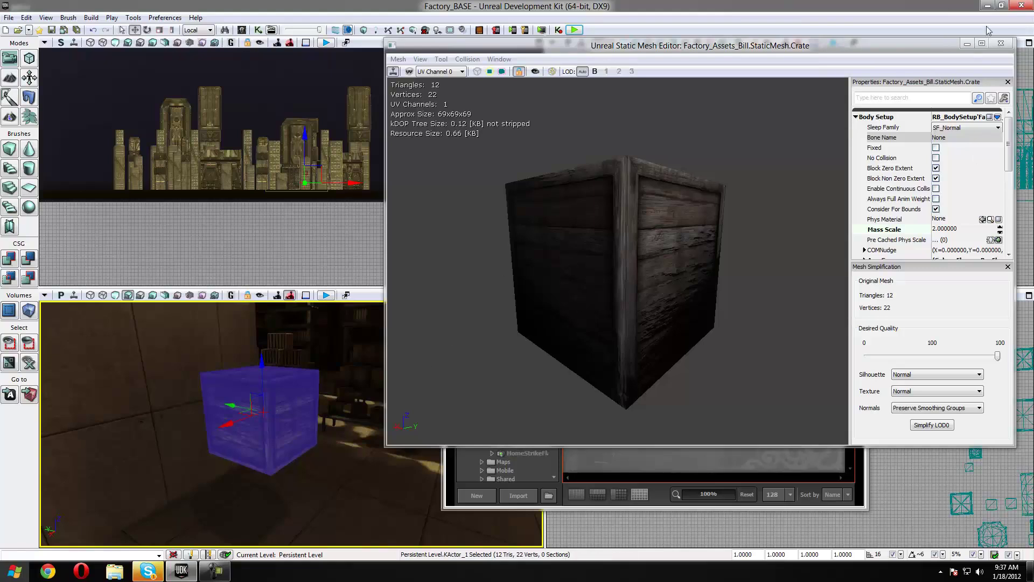
Step: Close the crate's Static Mesh Editor, check the KActor properties of the crate placed in the level, and close them
{"action": "left_click", "coordinate": [1000, 45]}
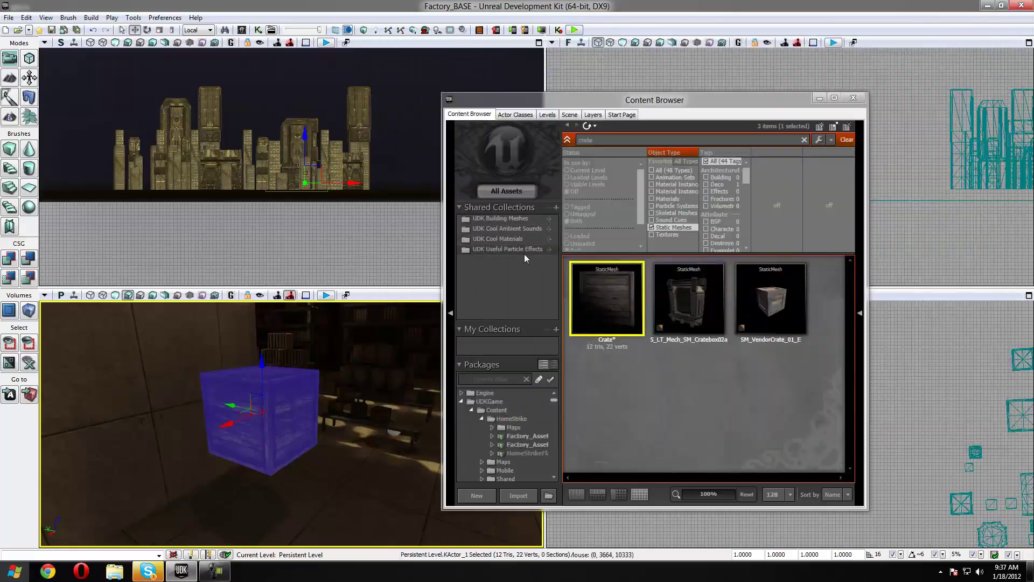
{"action": "right_click_drag", "start_coordinate": [243, 420], "coordinate": [280, 423]}
{"action": "right_click_drag", "start_coordinate": [377, 372], "coordinate": [345, 377]}
{"action": "scroll", "coordinate": [315, 367], "scroll_direction": "up", "scroll_amount": 3}
{"action": "scroll", "coordinate": [323, 366], "scroll_direction": "down", "scroll_amount": 4}
{"action": "right_click", "coordinate": [345, 377]}
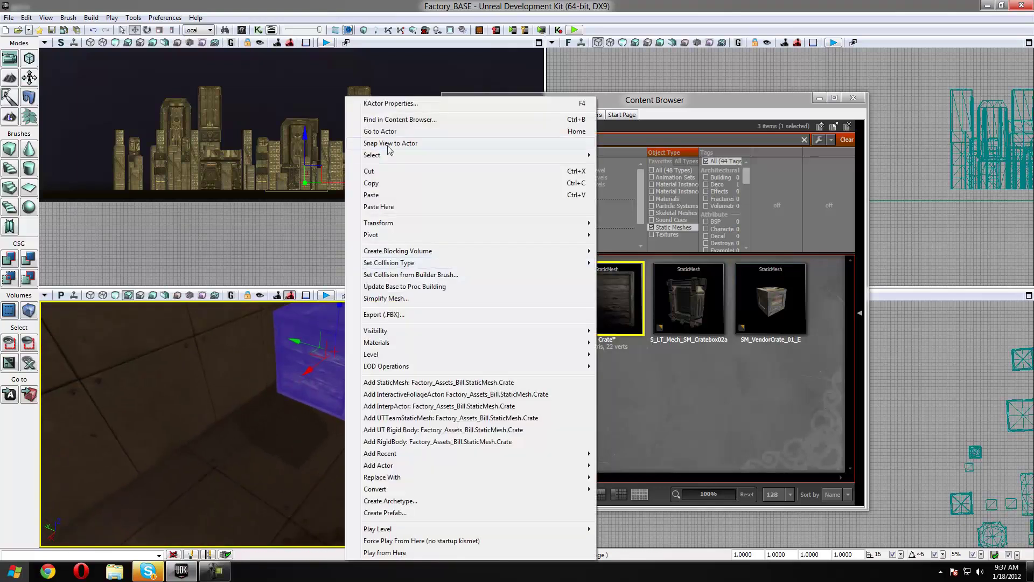
{"action": "left_click", "coordinate": [387, 103]}
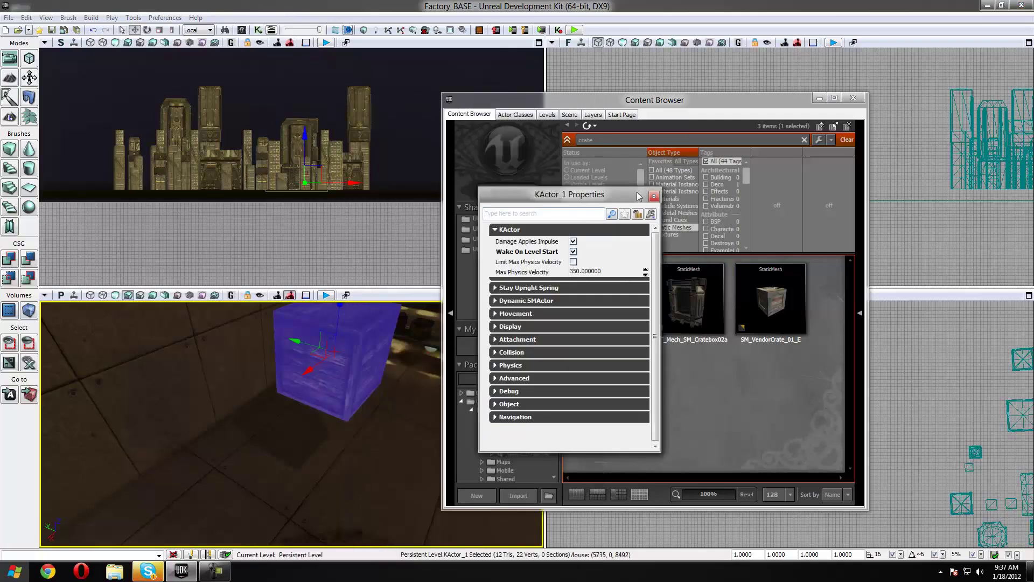
{"action": "left_click", "coordinate": [652, 199]}
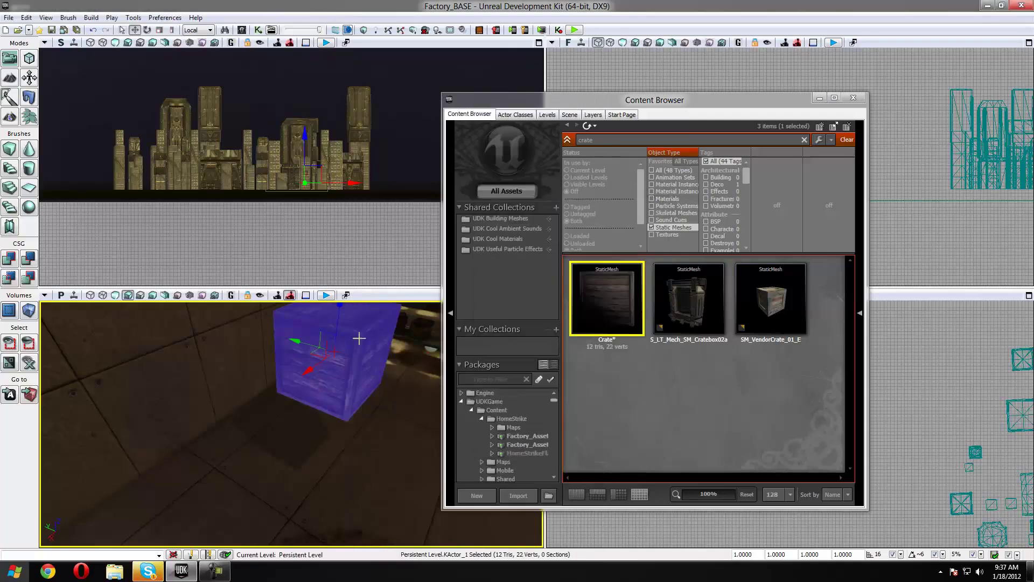
Step: Frame the whole crate in the perspective viewport and minimize the Content Browser to uncover the other viewports
{"action": "right_click_drag", "start_coordinate": [359, 338], "coordinate": [380, 313]}
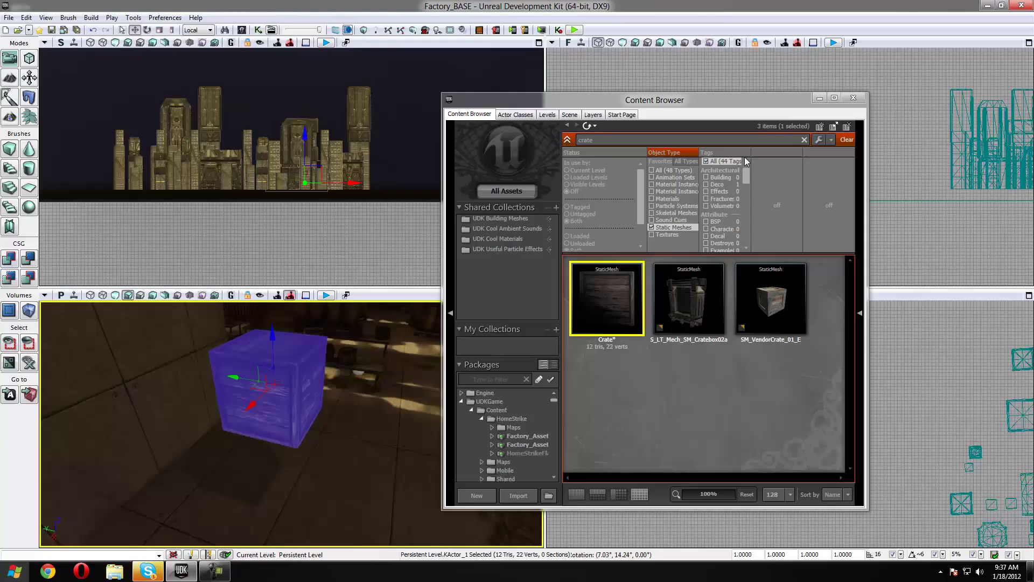
{"action": "left_click", "coordinate": [817, 99]}
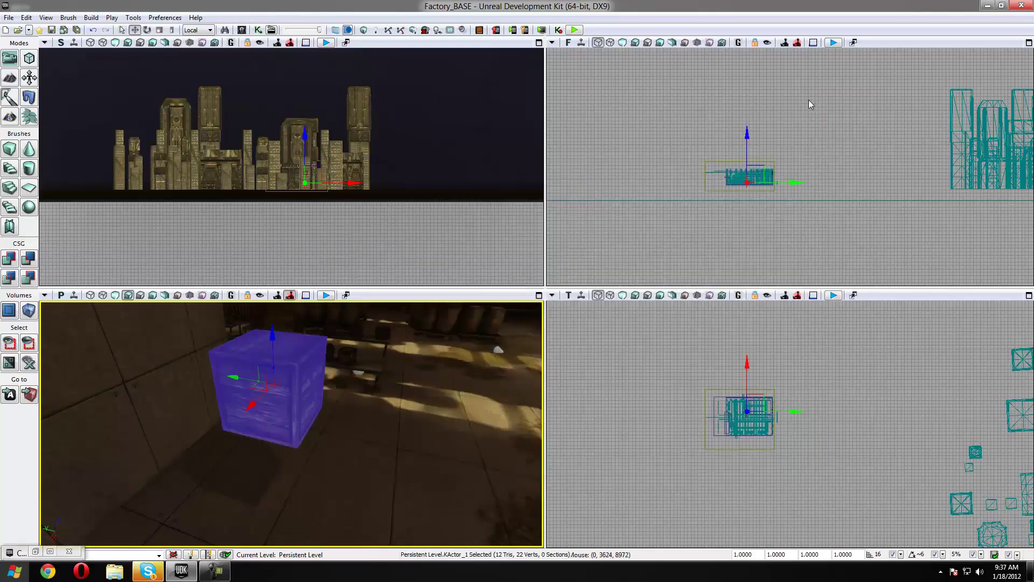